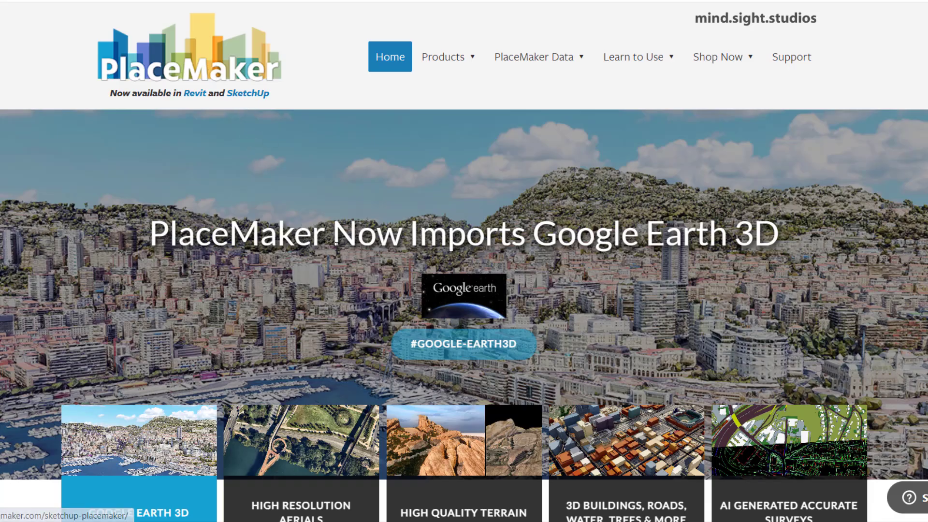
# Look through the PlaceMaker site's feature highlights, including 3D buildings and Google Earth 3D, and its SketchUp pricing options.
pyautogui.scroll(-3, 348, 213)
pyautogui.scroll(-1, 332, 230)
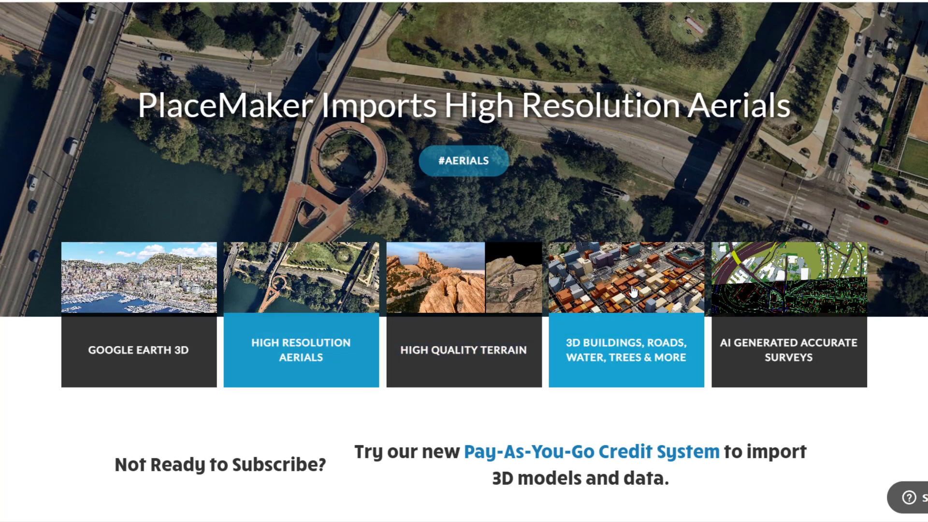
pyautogui.click(633, 291)
pyautogui.scroll(1, 628, 290)
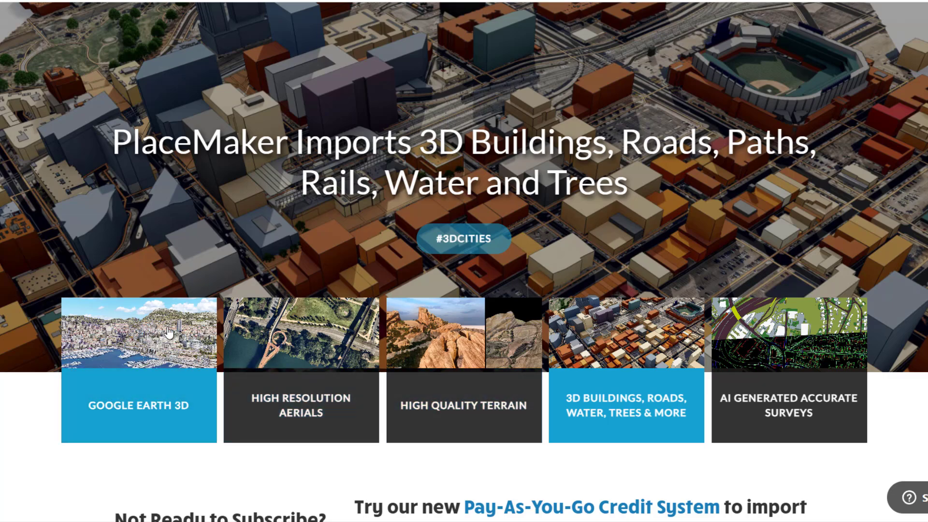
pyautogui.click(139, 333)
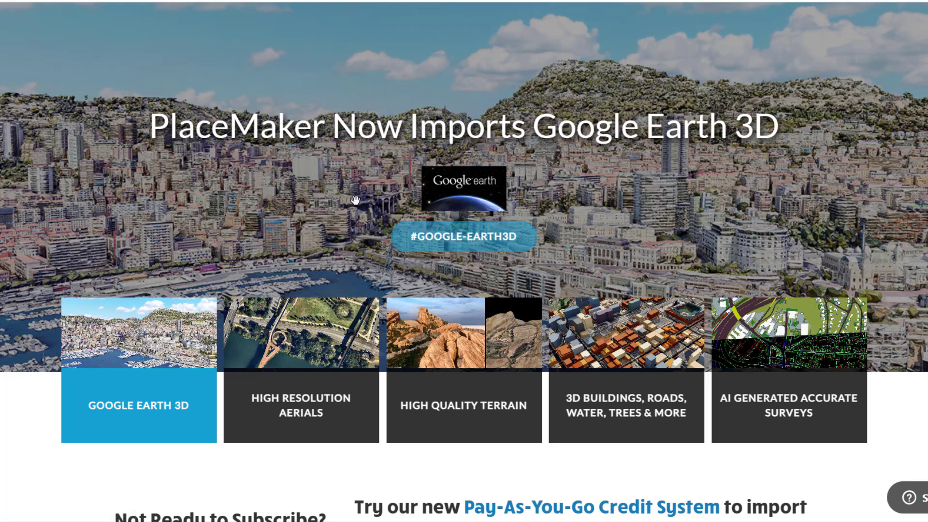
pyautogui.scroll(-2, 355, 200)
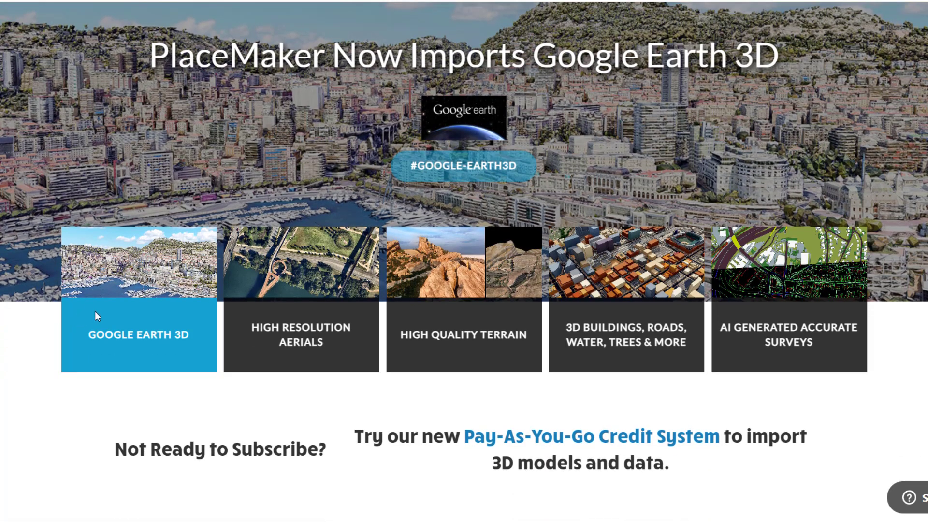
pyautogui.scroll(-1, 278, 251)
pyautogui.scroll(1, 303, 232)
pyautogui.scroll(2, 305, 234)
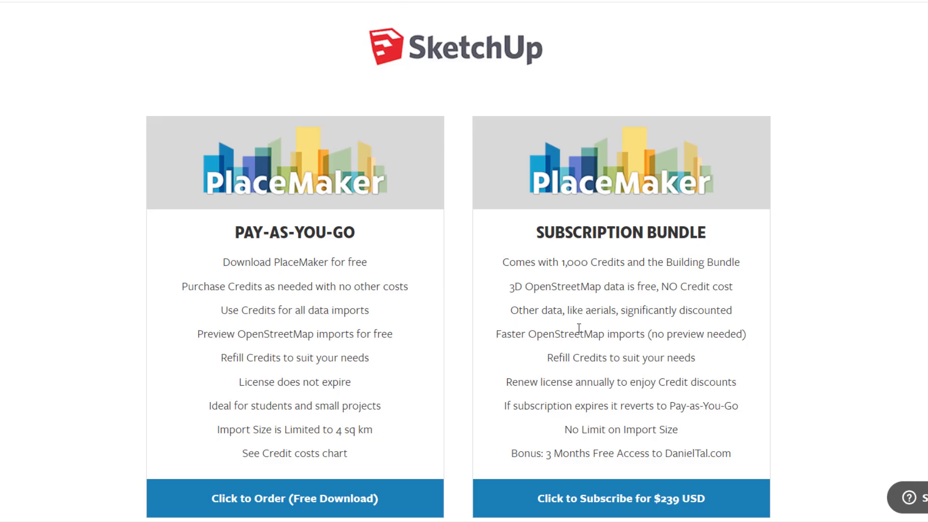
pyautogui.scroll(-1, 578, 328)
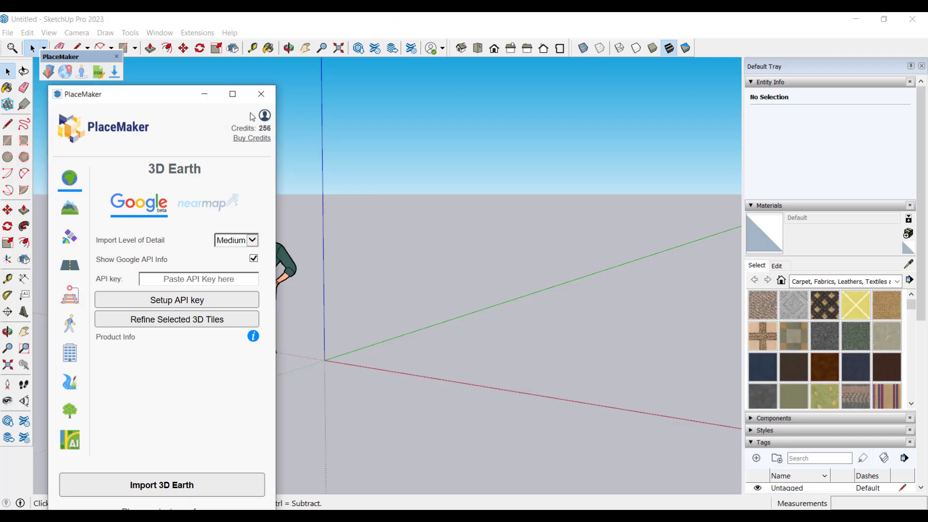
# In SketchUp, reposition the PlaceMaker window and try to import Google 3D Earth data at Medium level of detail.
pyautogui.moveTo(122, 95); pyautogui.dragTo(112, 97)
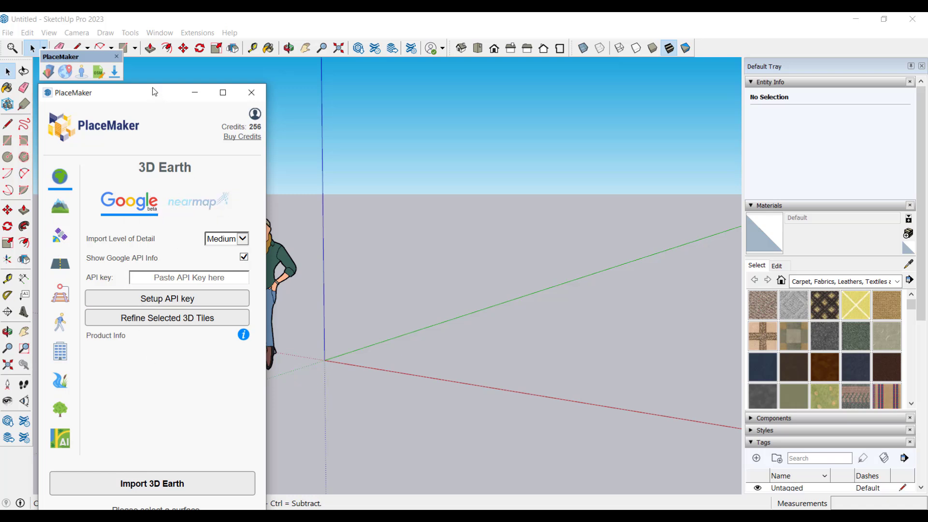
pyautogui.moveTo(155, 93); pyautogui.dragTo(156, 56)
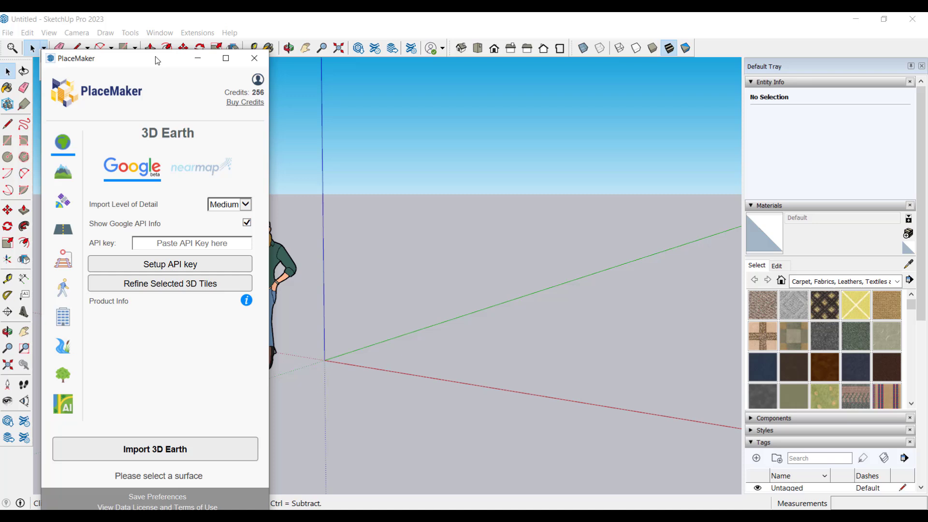
pyautogui.click(155, 451)
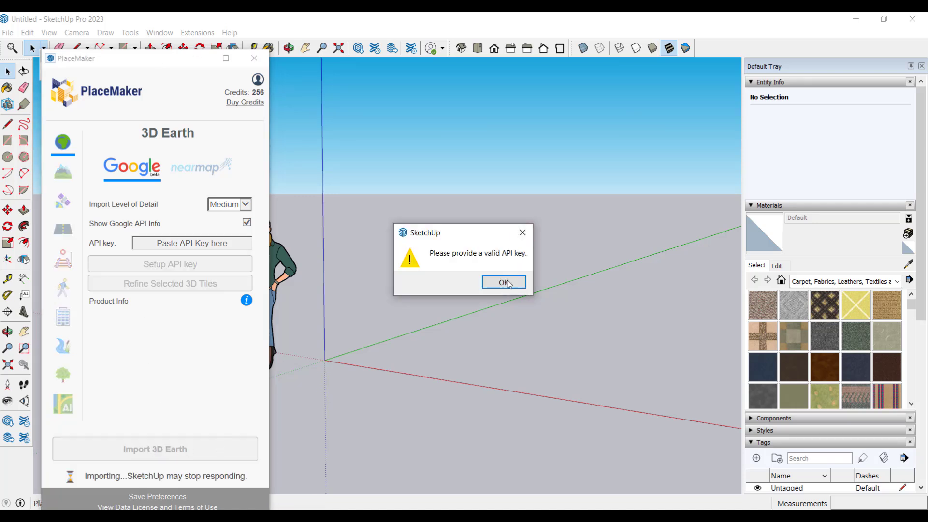
pyautogui.click(505, 284)
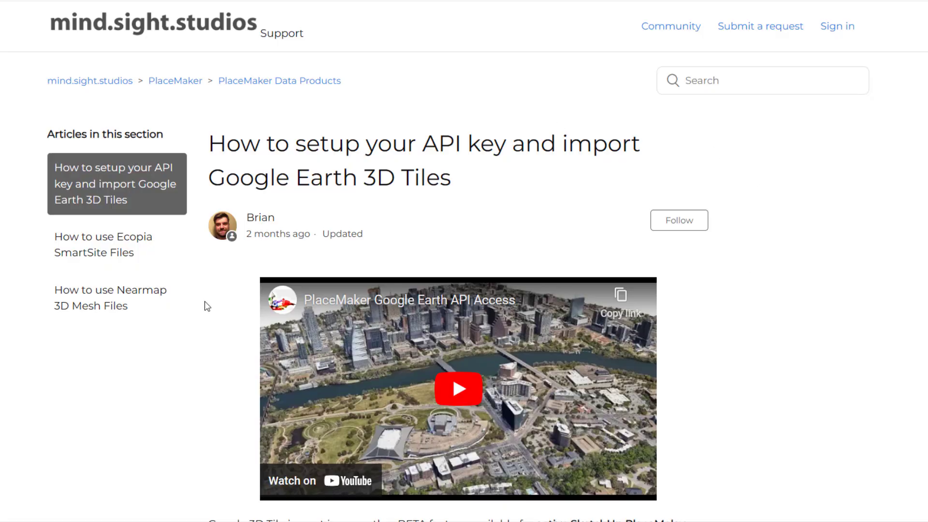
# Read the support article on API key setup through Step 2 and open the Google Cloud Console from its link.
pyautogui.scroll(-9, 593, 344)
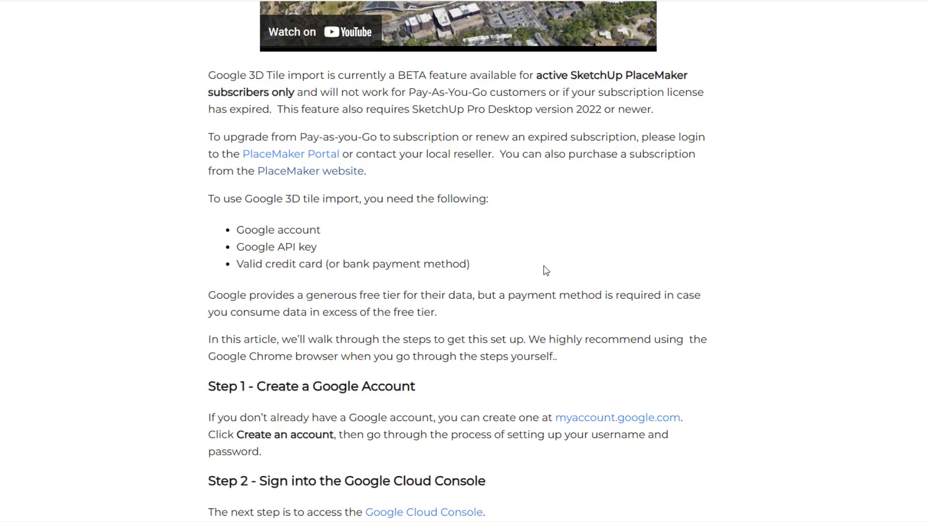
pyautogui.scroll(-2, 548, 272)
pyautogui.scroll(-1, 547, 250)
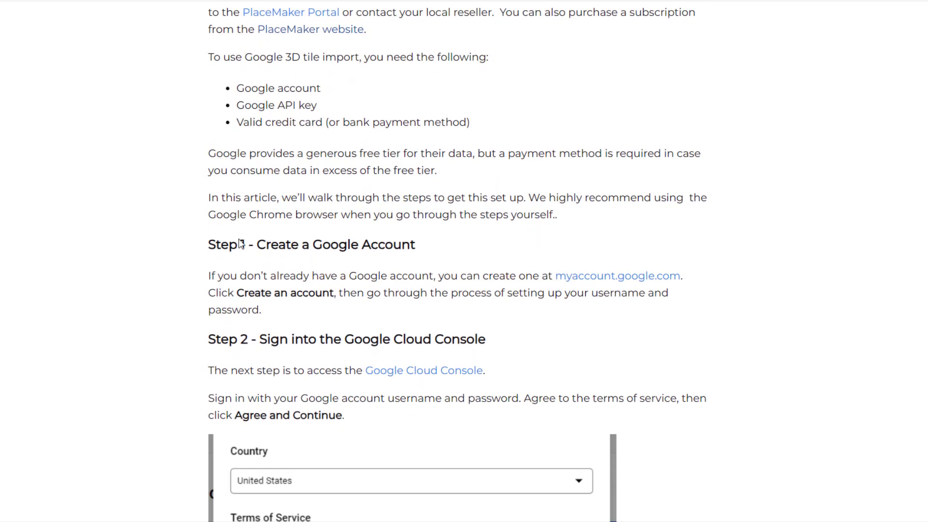
pyautogui.scroll(-5, 451, 287)
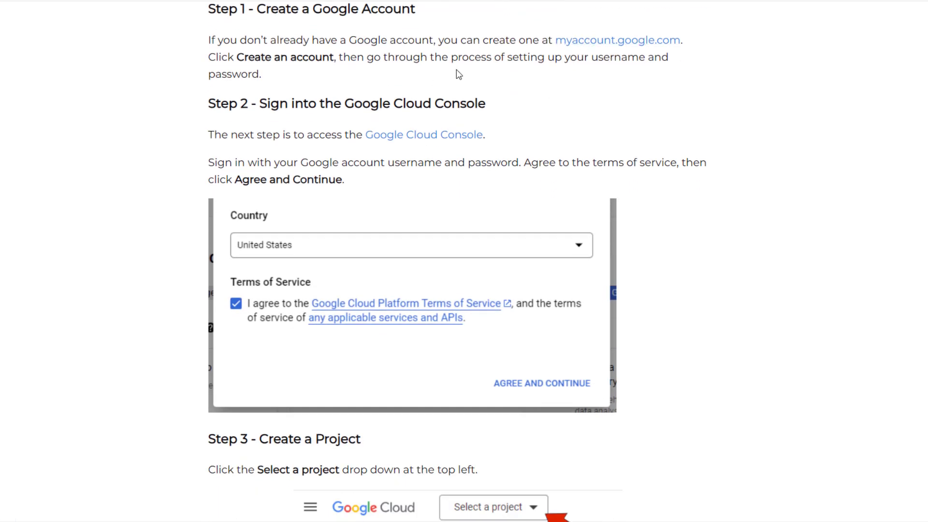
pyautogui.scroll(1, 512, 116)
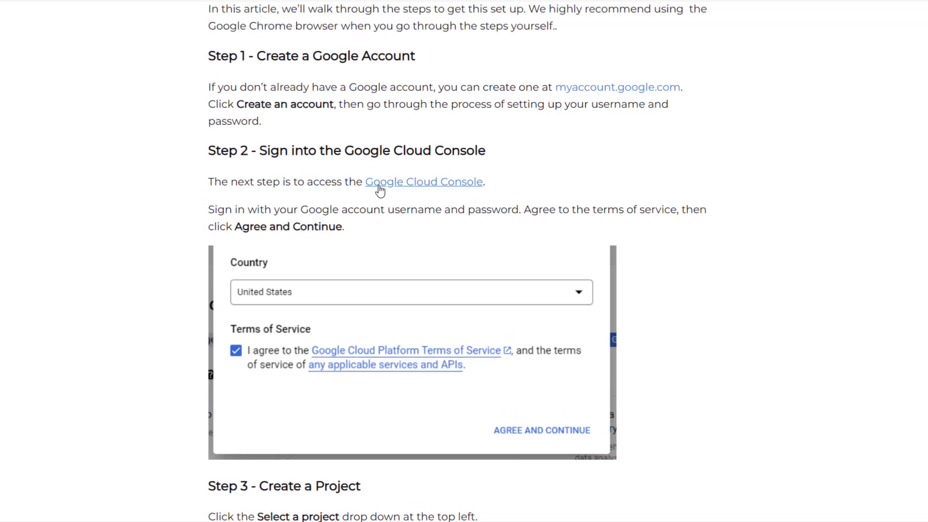
pyautogui.click(459, 187)
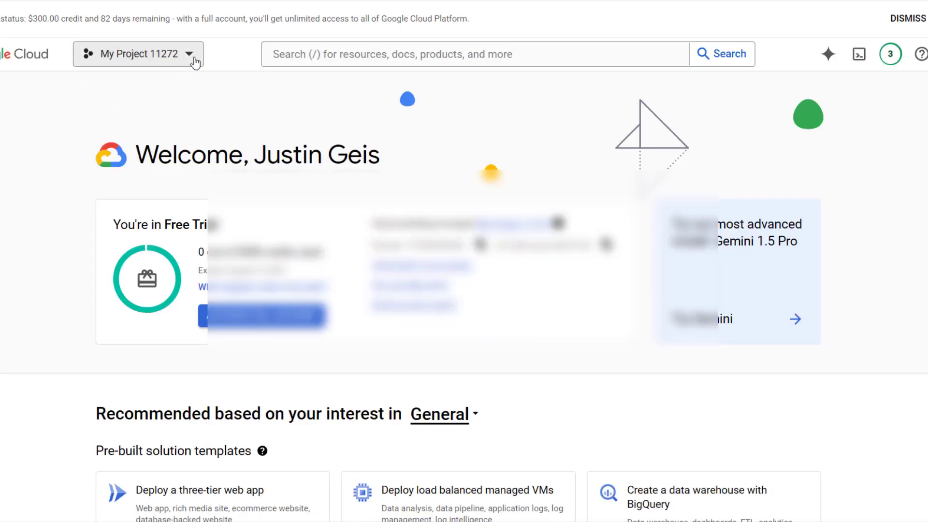
# Create a Google Cloud project with the default name My Project 80657 and No organization, and switch to that project.
pyautogui.click(192, 61)
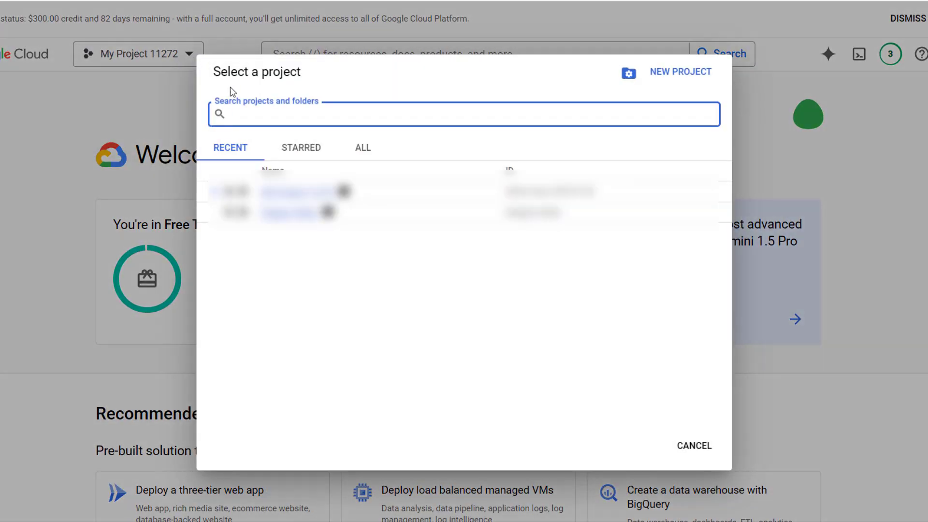
pyautogui.click(673, 73)
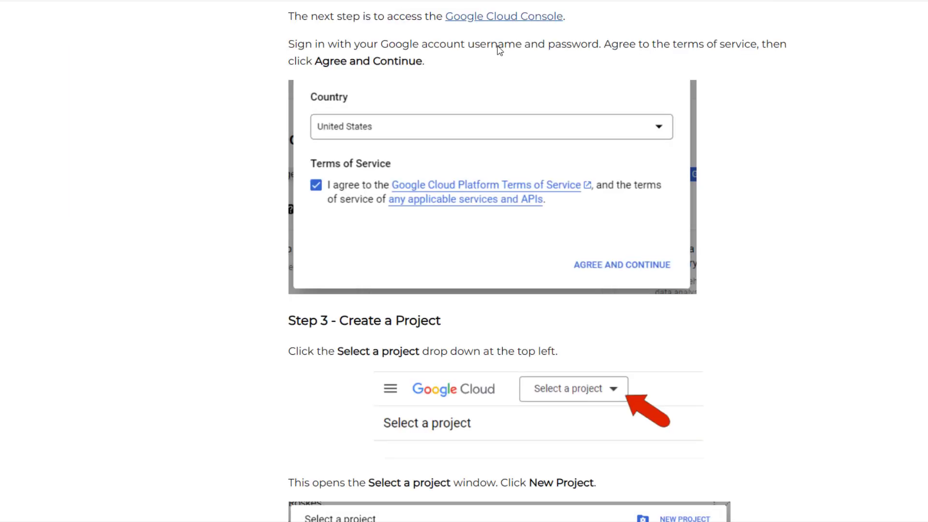
pyautogui.scroll(-10, 551, 311)
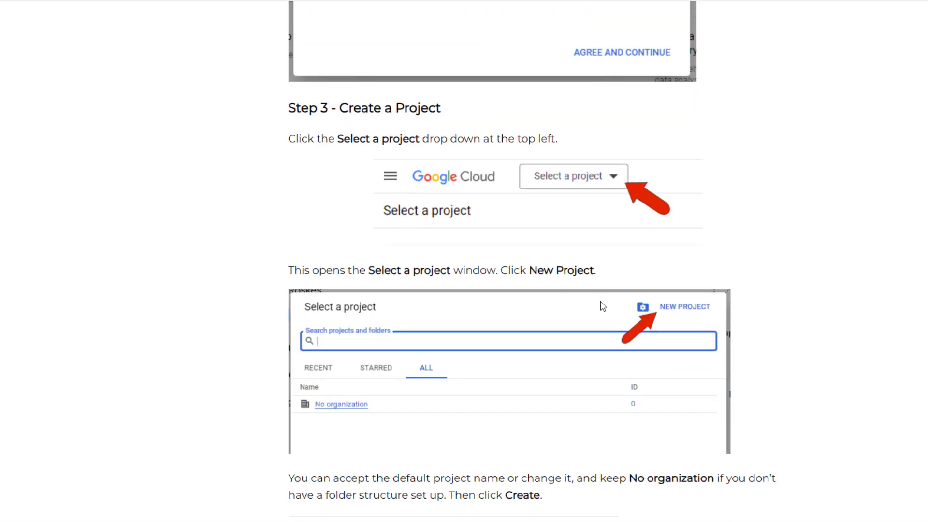
pyautogui.scroll(-3, 549, 288)
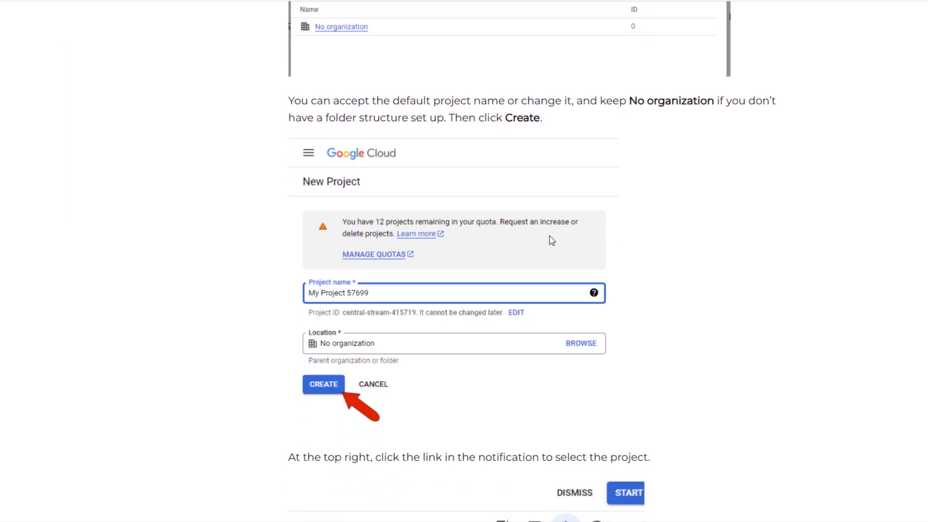
pyautogui.scroll(-3, 597, 202)
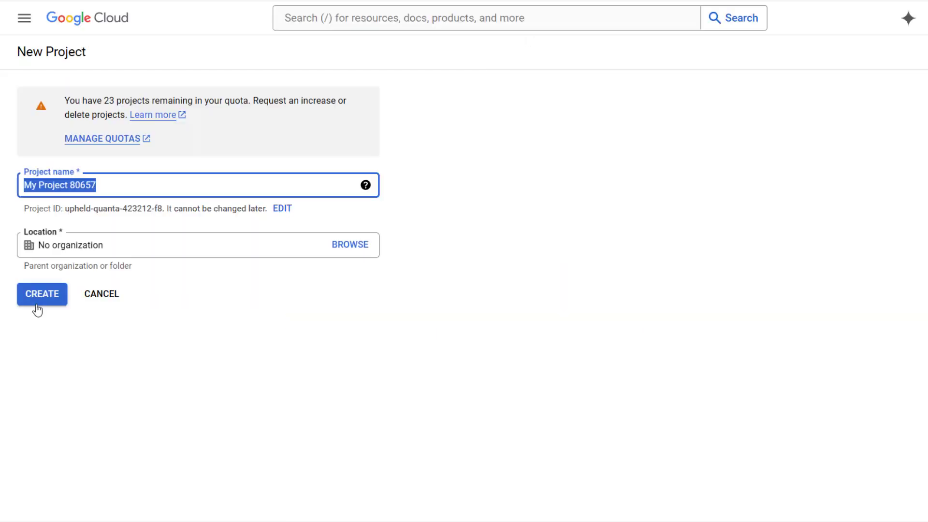
pyautogui.click(40, 294)
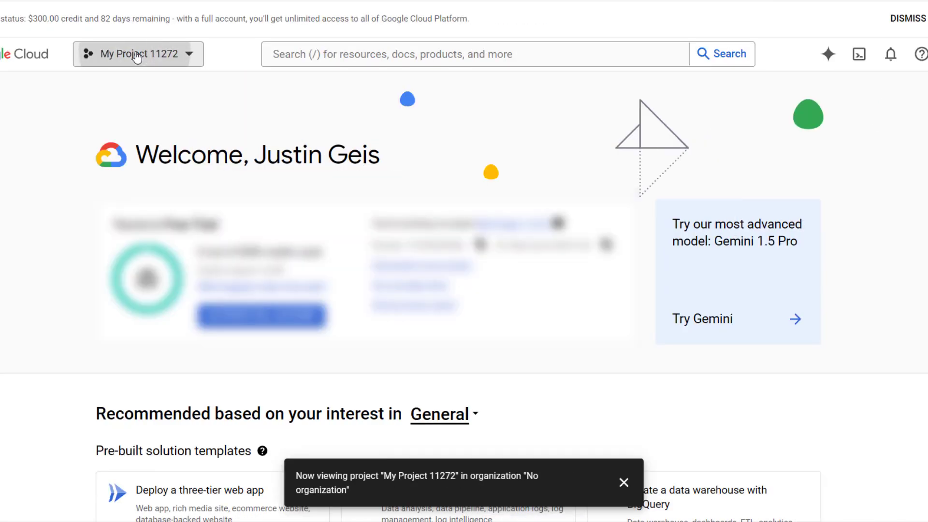
pyautogui.click(135, 56)
pyautogui.click(285, 198)
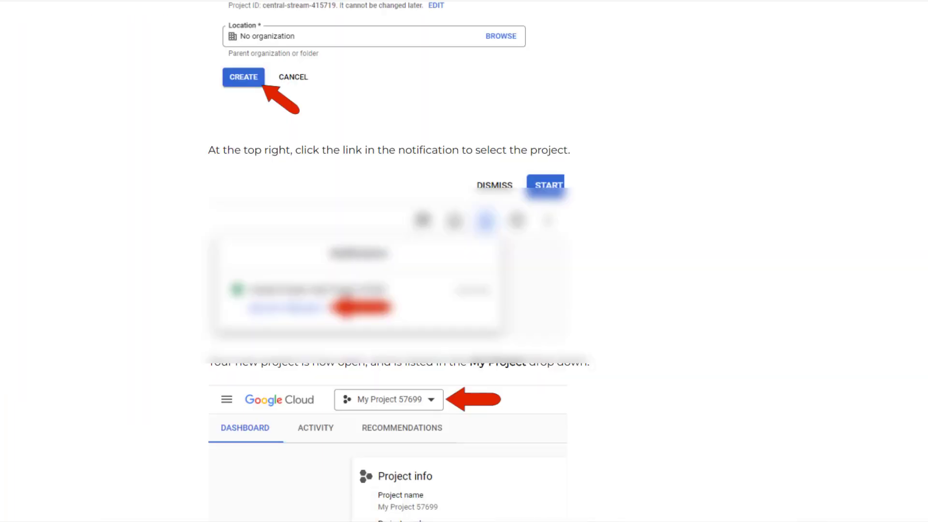
# Search the console for "credentials" and open Keys & Credentials for Google Maps Platform.
pyautogui.click(384, 17)
pyautogui.write('credent')
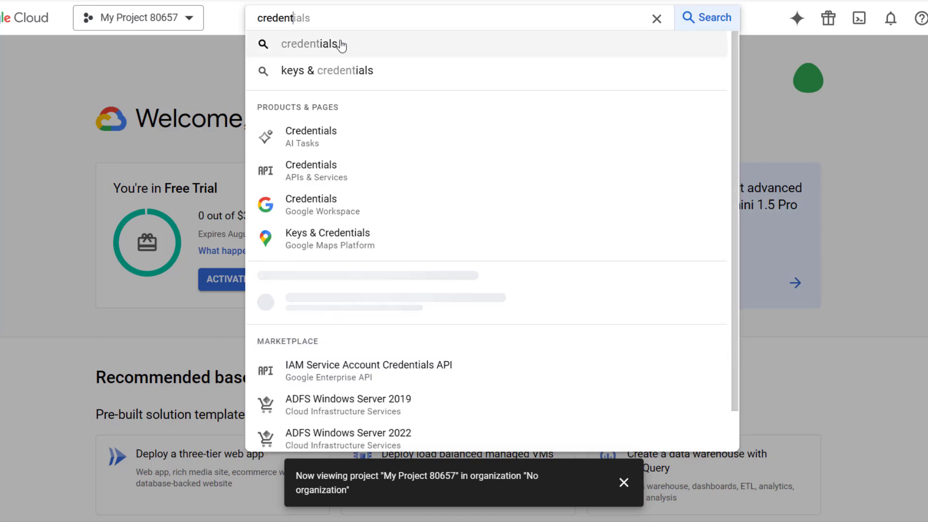
pyautogui.write('ials')
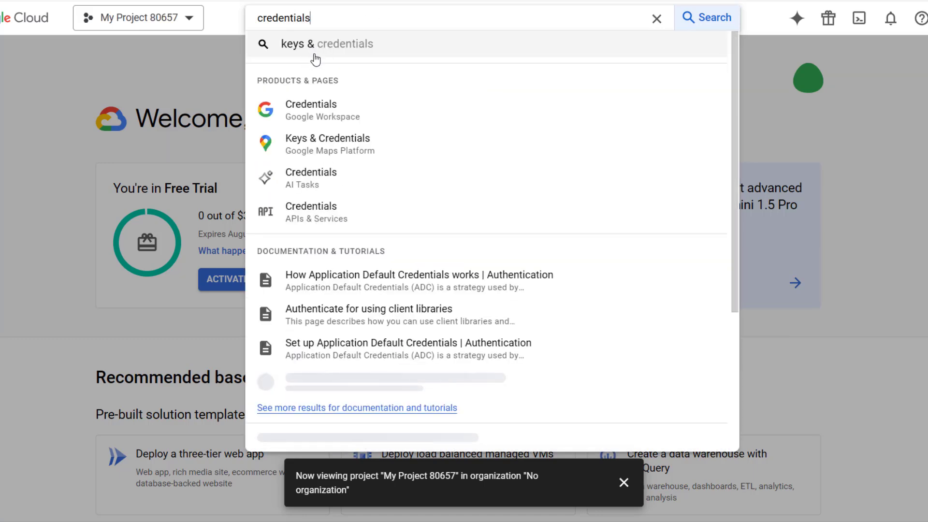
pyautogui.click(359, 150)
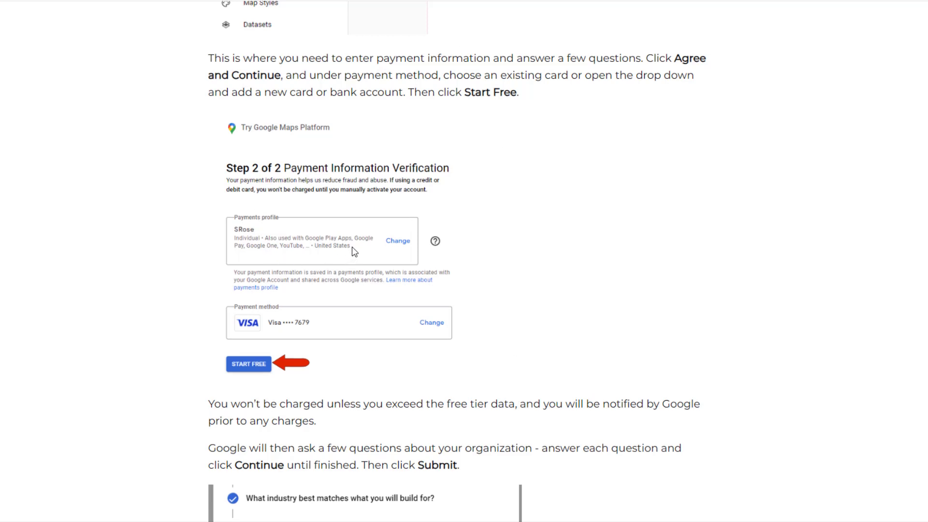
# Read the article's instructions on payment verification, the organization questions, and copying and protecting the generated API key.
pyautogui.scroll(-2, 352, 247)
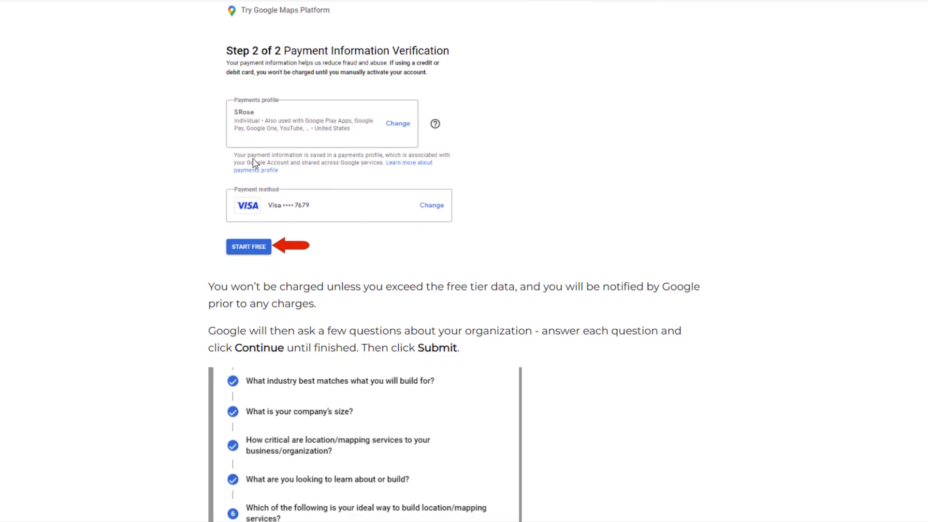
pyautogui.scroll(-2, 363, 179)
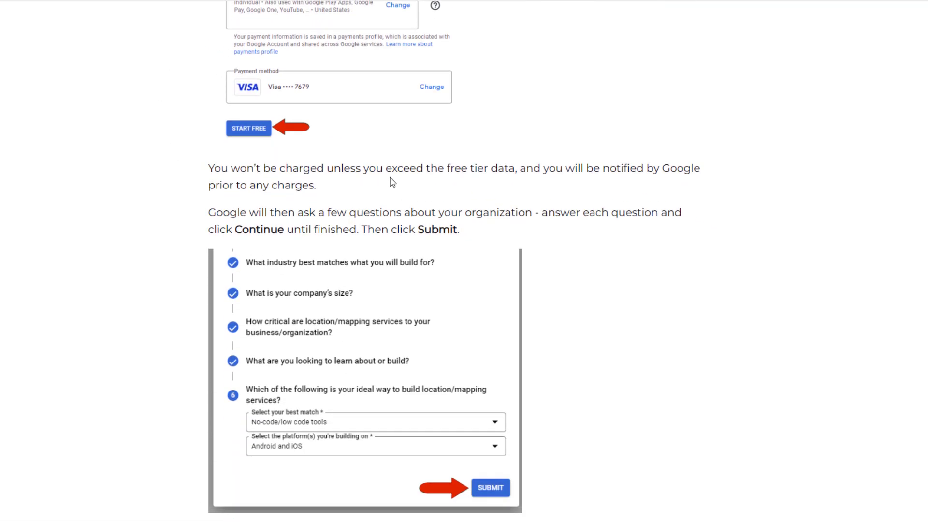
pyautogui.moveTo(342, 183); pyautogui.dragTo(545, 165)
pyautogui.click(471, 186)
pyautogui.scroll(1, 472, 183)
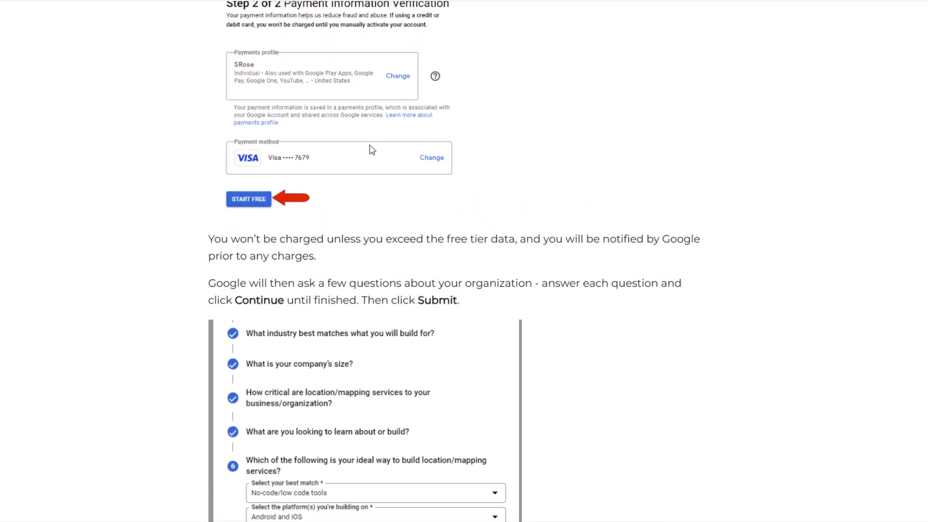
pyautogui.scroll(1, 404, 126)
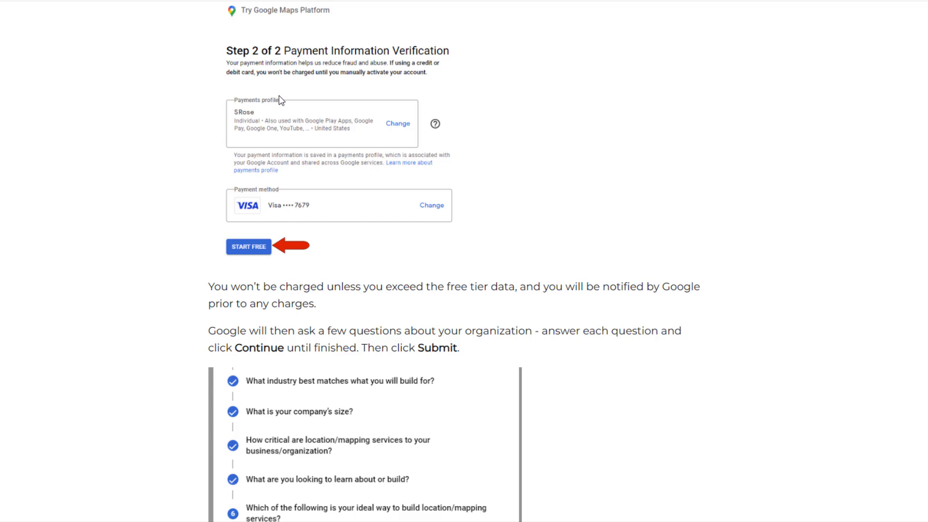
pyautogui.scroll(-4, 168, 154)
pyautogui.scroll(-4, 169, 153)
pyautogui.scroll(-3, 472, 266)
pyautogui.scroll(-1, 468, 261)
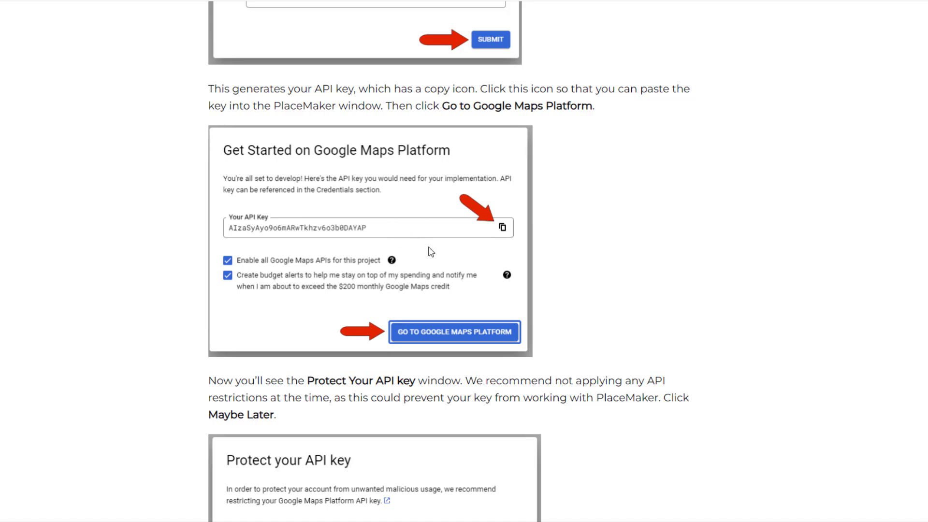
pyautogui.scroll(-3, 431, 252)
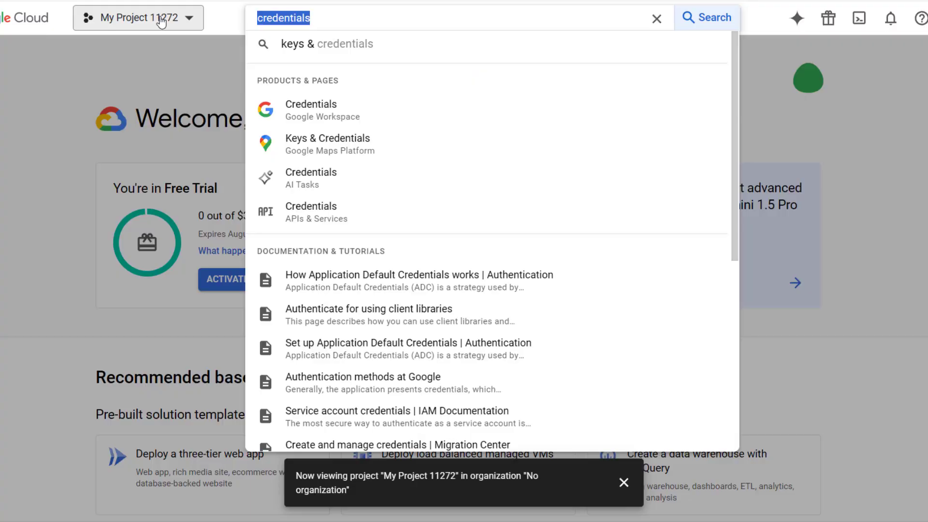
# Search the Google Cloud console for "map tiles api", open the Map Tiles API product page and dismiss the project notification.
pyautogui.write('maps')
pyautogui.press('BackSpace')
pyautogui.write('tiles api')
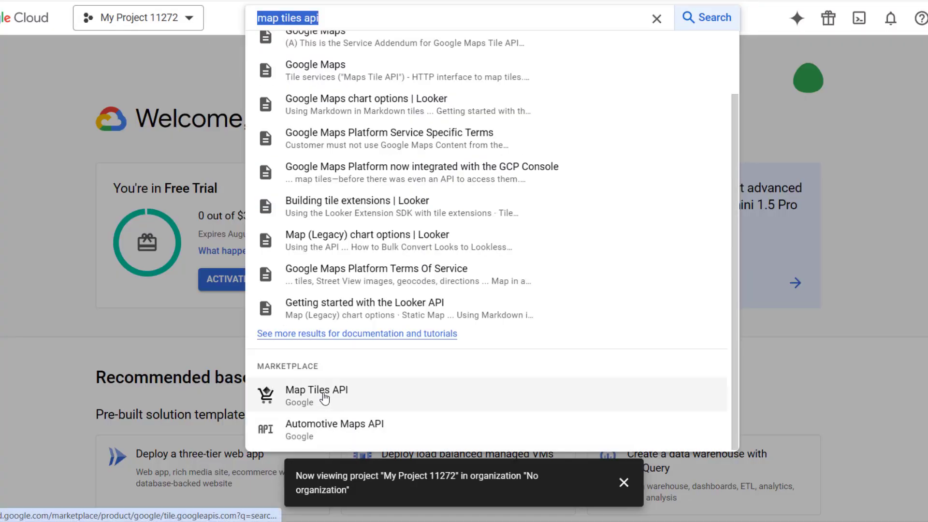
pyautogui.click(324, 399)
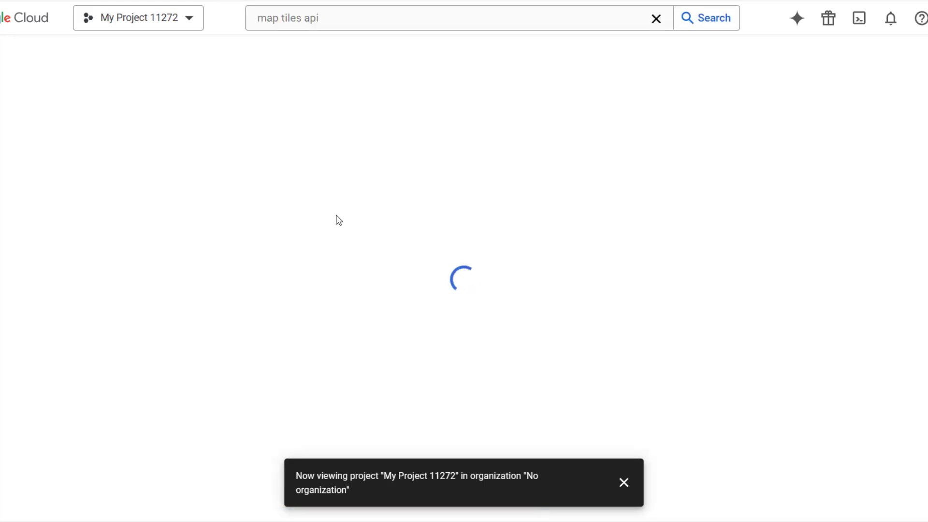
pyautogui.click(623, 486)
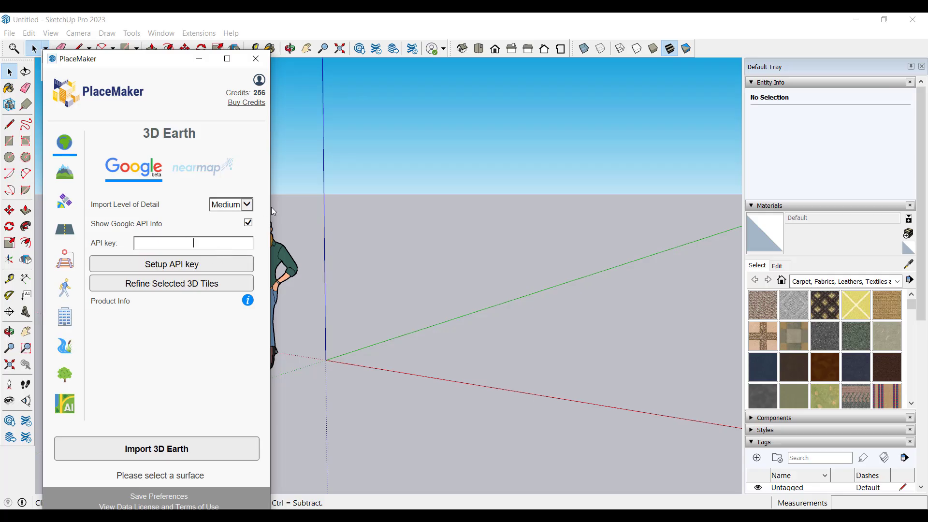
# Switch to SketchUp and paste the Google API key into PlaceMaker's 3D Earth API key field.
pyautogui.click(224, 243)
pyautogui.hotkey('ctrl', 'v')
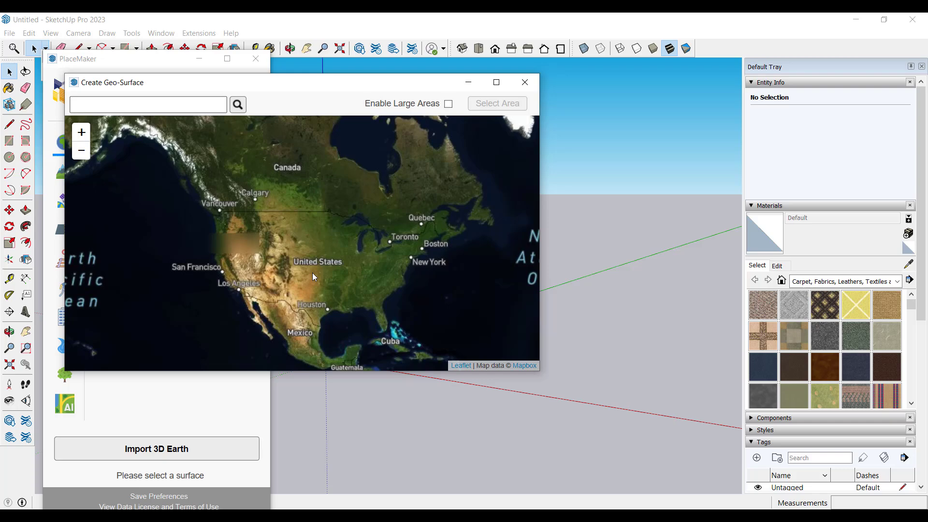
# Import a geo-surface covering the downtown Denver high-rise blocks from the Create Geo-Surface map.
pyautogui.scroll(2, 312, 273)
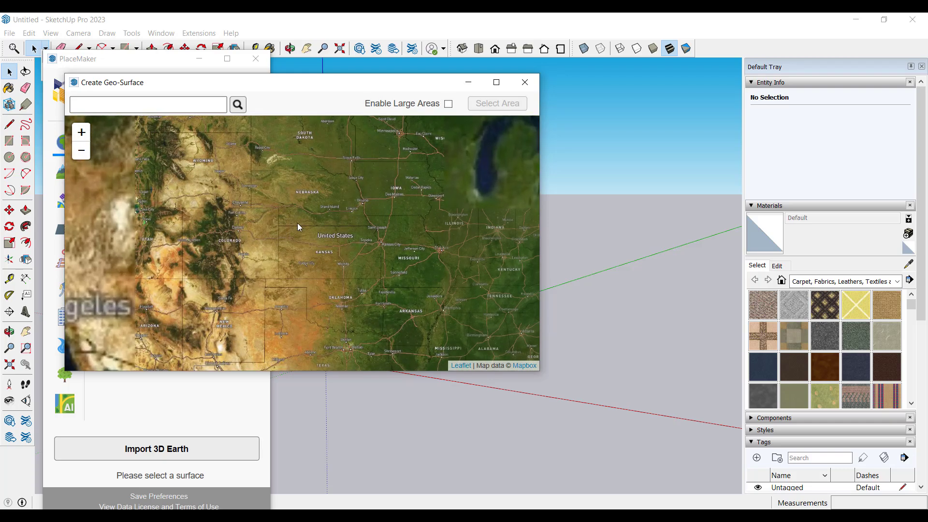
pyautogui.scroll(6, 326, 225)
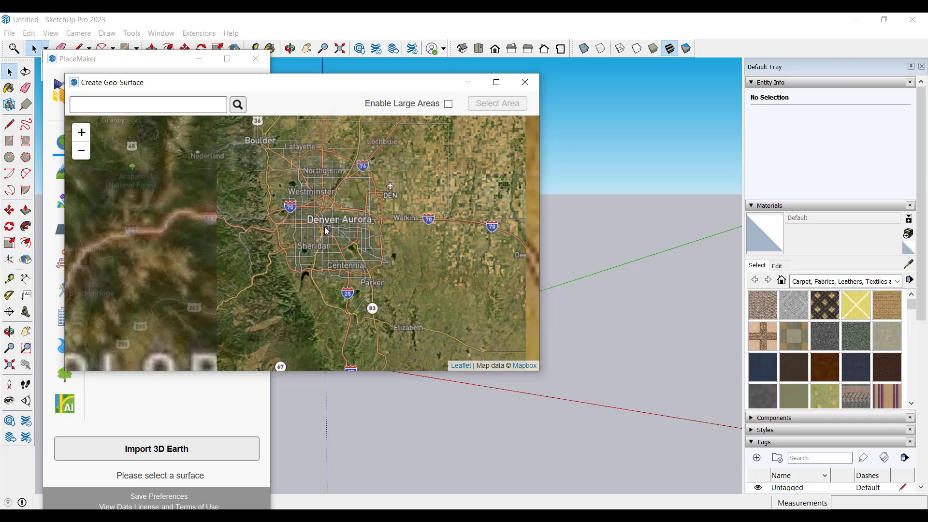
pyautogui.scroll(4, 327, 225)
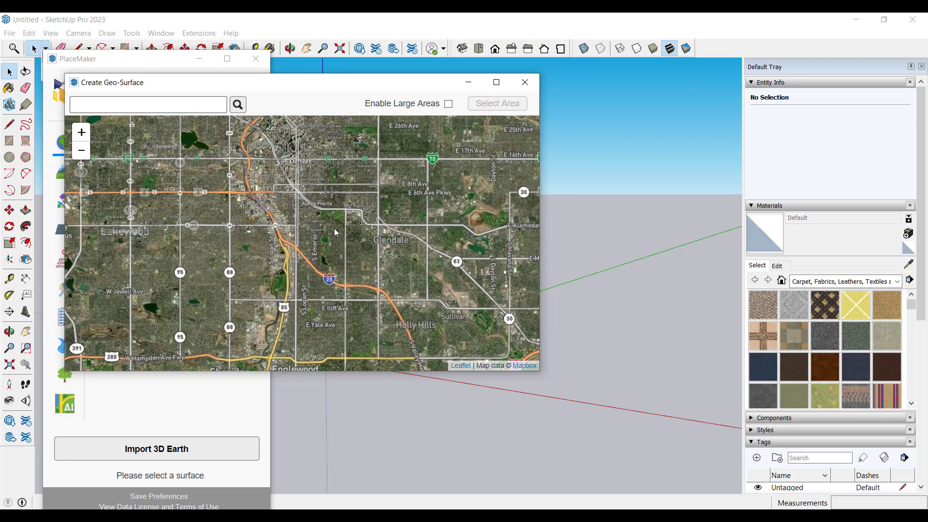
pyautogui.scroll(3, 309, 236)
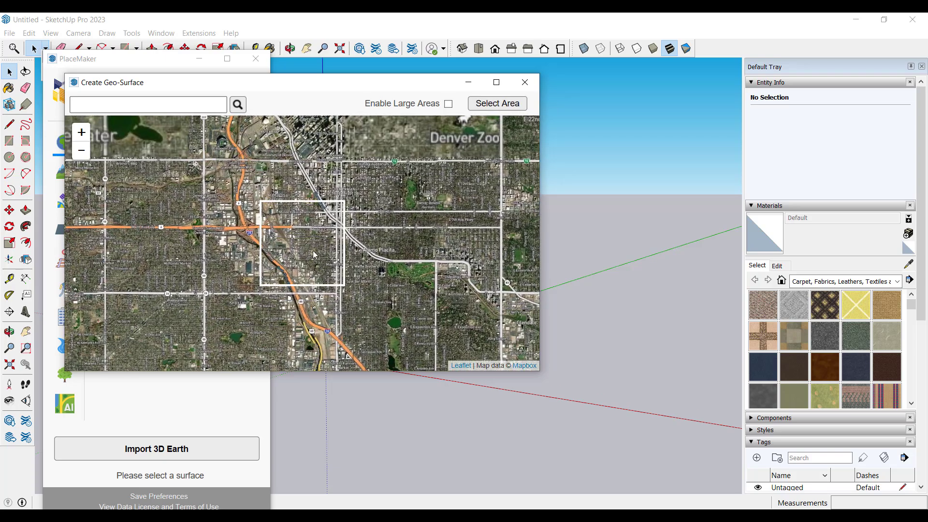
pyautogui.moveTo(305, 264); pyautogui.dragTo(290, 365)
pyautogui.scroll(1, 339, 227)
pyautogui.moveTo(379, 141); pyautogui.dragTo(433, 271)
pyautogui.click(492, 108)
pyautogui.moveTo(460, 325); pyautogui.dragTo(461, 359)
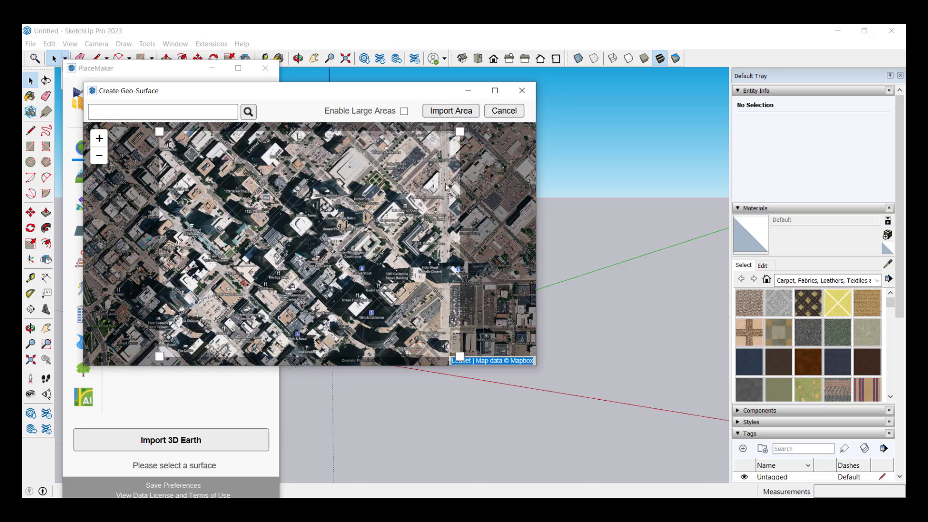
pyautogui.moveTo(380, 231); pyautogui.dragTo(449, 281)
pyautogui.click(445, 112)
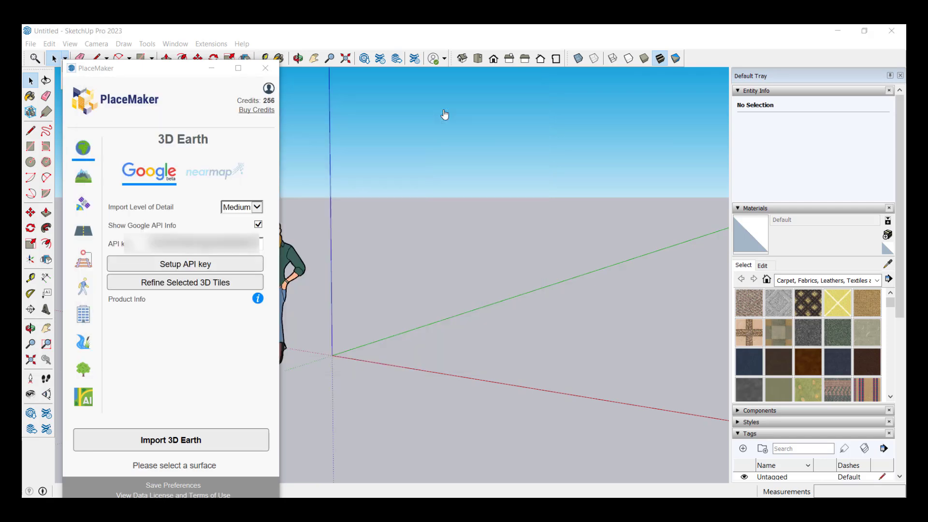
# Select the imported geo-surface and import Google 3D Earth data for it at the Low level of detail.
pyautogui.moveTo(428, 208); pyautogui.dragTo(379, 283, button='middle')
pyautogui.click(397, 255)
pyautogui.scroll(-1, 417, 248)
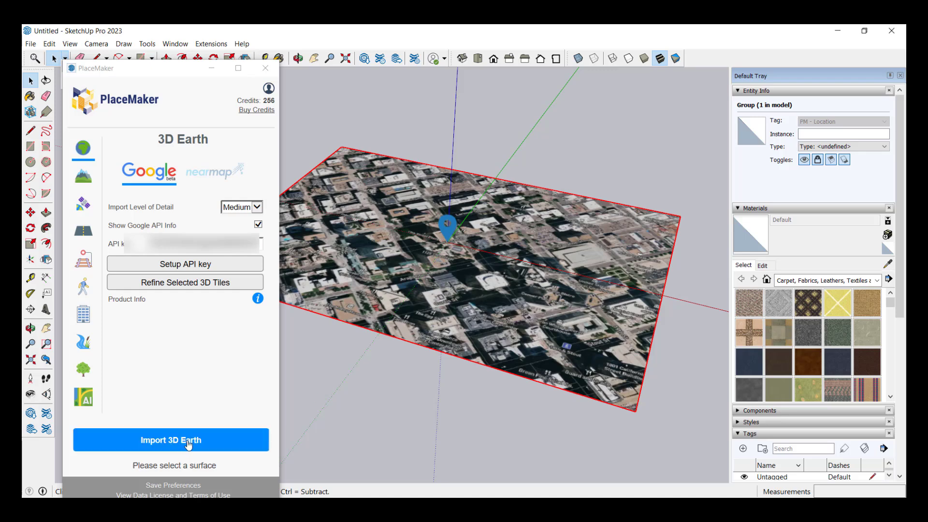
pyautogui.click(257, 208)
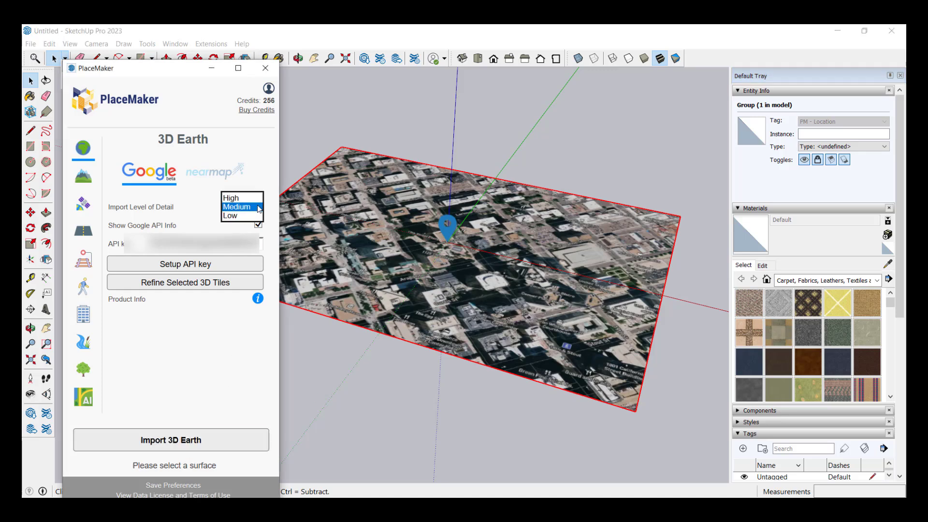
pyautogui.click(235, 216)
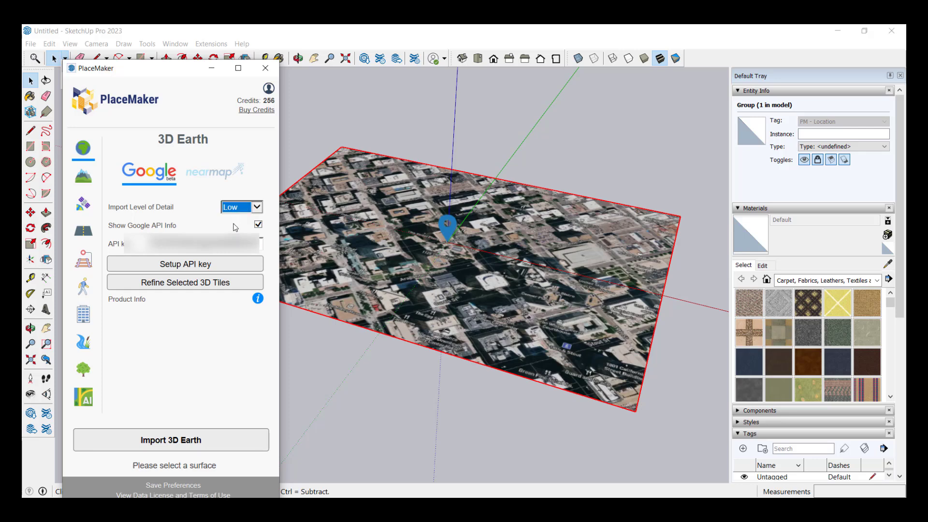
pyautogui.click(194, 441)
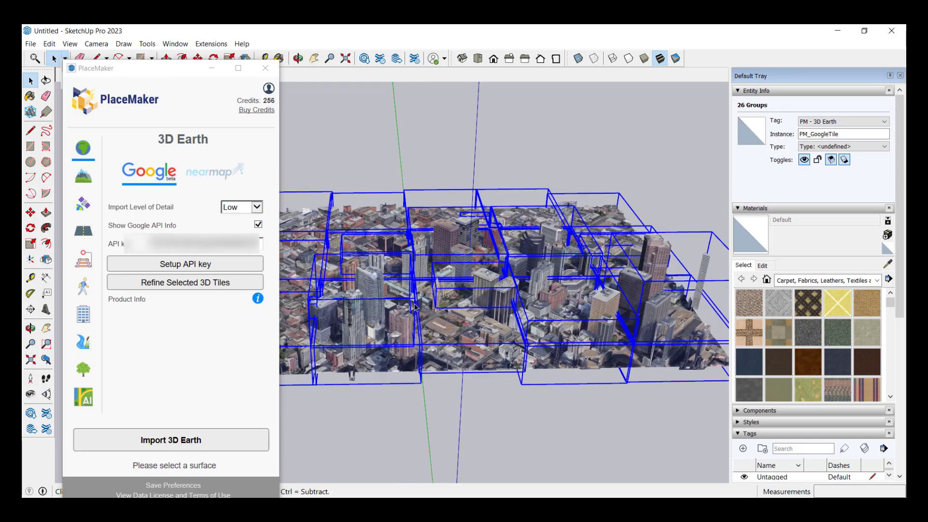
# Examine the imported Google 3D tiles up close and from afar, checking the detail of the downtown buildings.
pyautogui.moveTo(390, 248); pyautogui.dragTo(419, 283, button='middle')
pyautogui.scroll(4, 418, 283)
pyautogui.click(410, 269)
pyautogui.click(413, 309)
pyautogui.scroll(4, 423, 349)
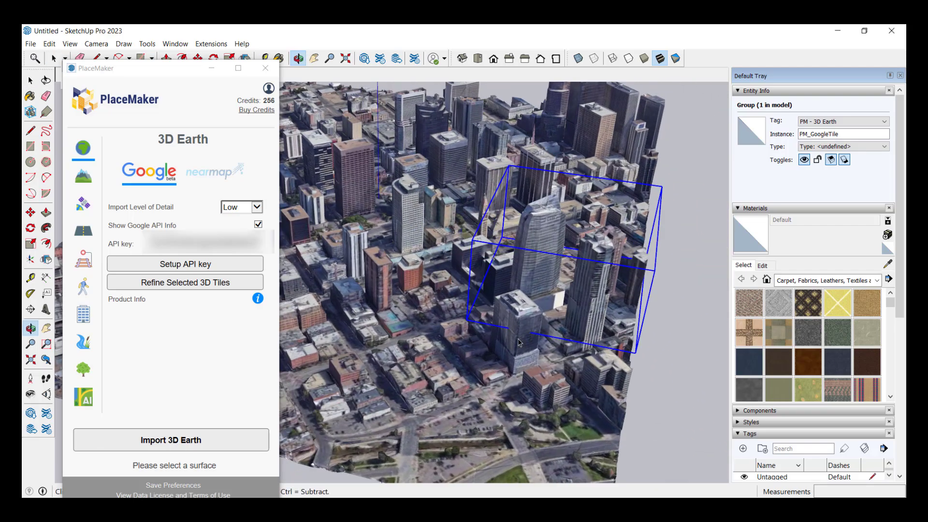
pyautogui.scroll(2, 356, 289)
pyautogui.scroll(-6, 355, 289)
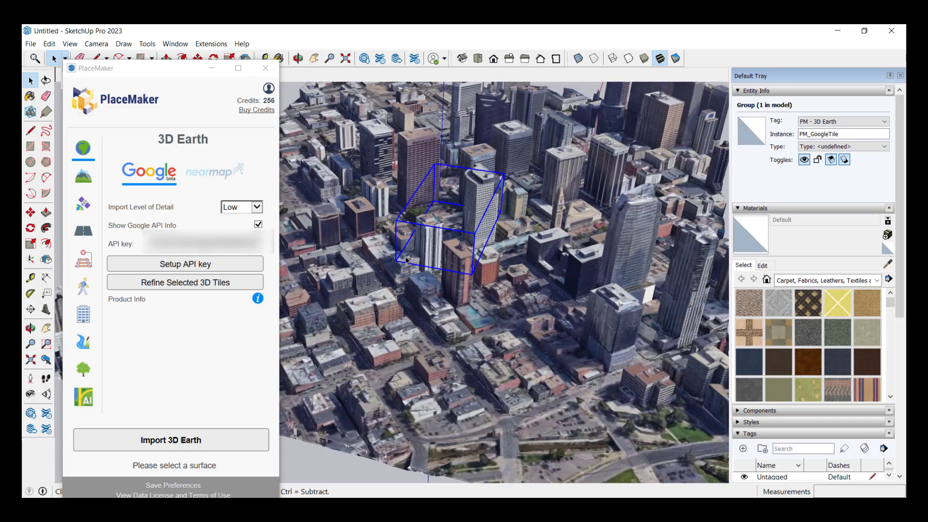
pyautogui.moveTo(406, 260); pyautogui.dragTo(435, 251, button='middle')
pyautogui.scroll(-6, 445, 247)
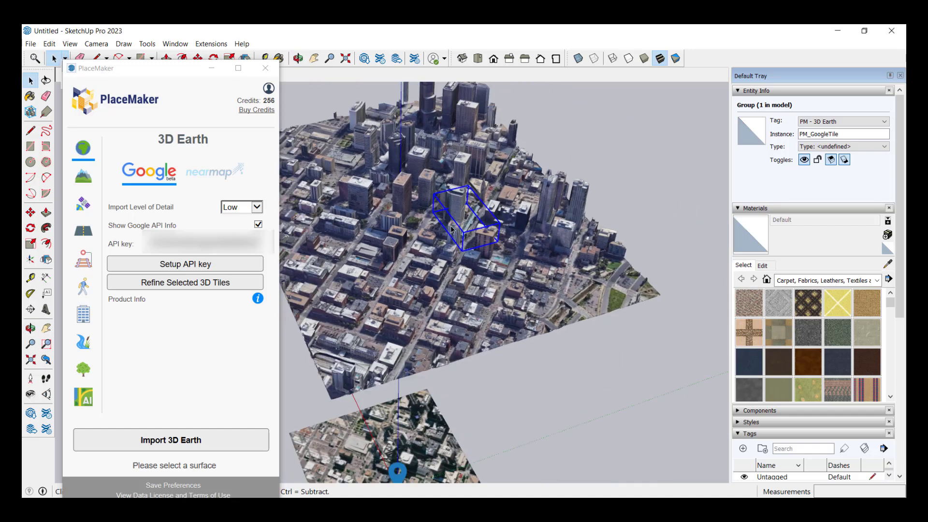
# Examine the vertical offset between the flat geo-surface and the 3D city tiles above it.
pyautogui.moveTo(493, 297); pyautogui.dragTo(482, 312, button='middle')
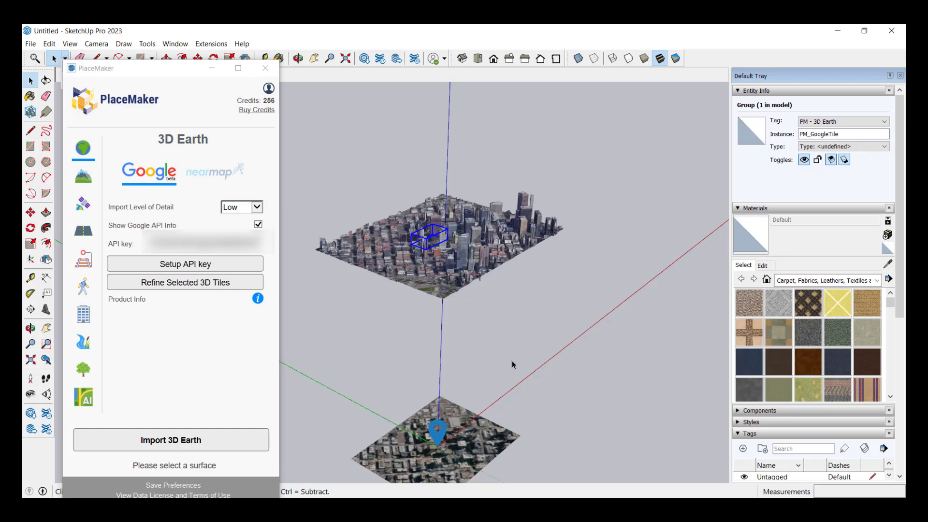
pyautogui.scroll(5, 513, 355)
pyautogui.press('l')
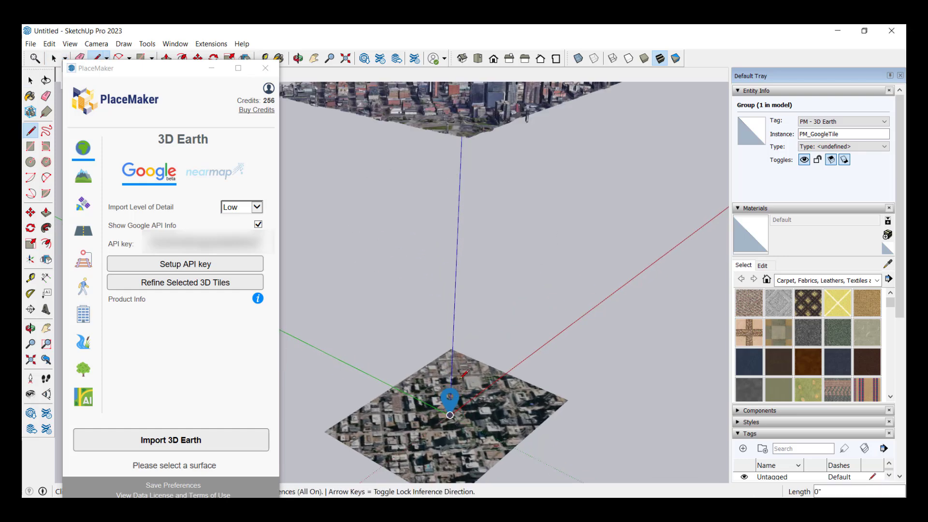
pyautogui.scroll(3, 462, 227)
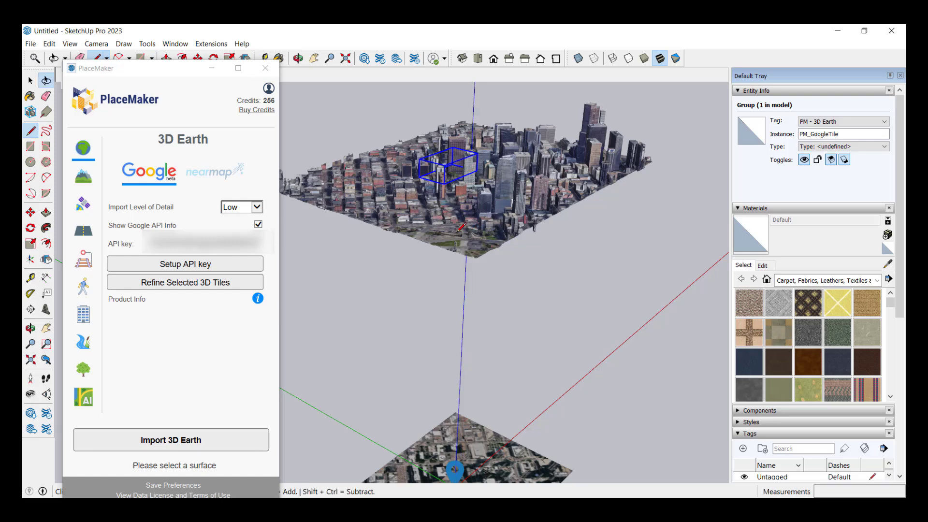
pyautogui.press('o')
pyautogui.moveTo(555, 286); pyautogui.dragTo(538, 149)
pyautogui.moveTo(539, 150)
pyautogui.mouseDown(button='middle')
pyautogui.moveTo(541, 298)
pyautogui.moveTo(545, 226)
pyautogui.mouseUp(button='middle')
pyautogui.scroll(-3, 548, 233)
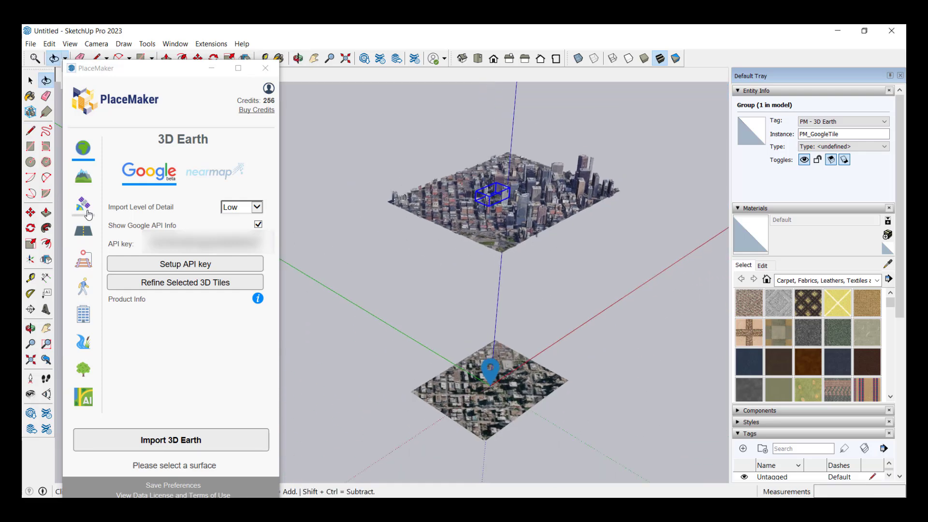
# Import OSM roads with the selected 3D tile as the target and inspect the extent they cover.
pyautogui.click(83, 231)
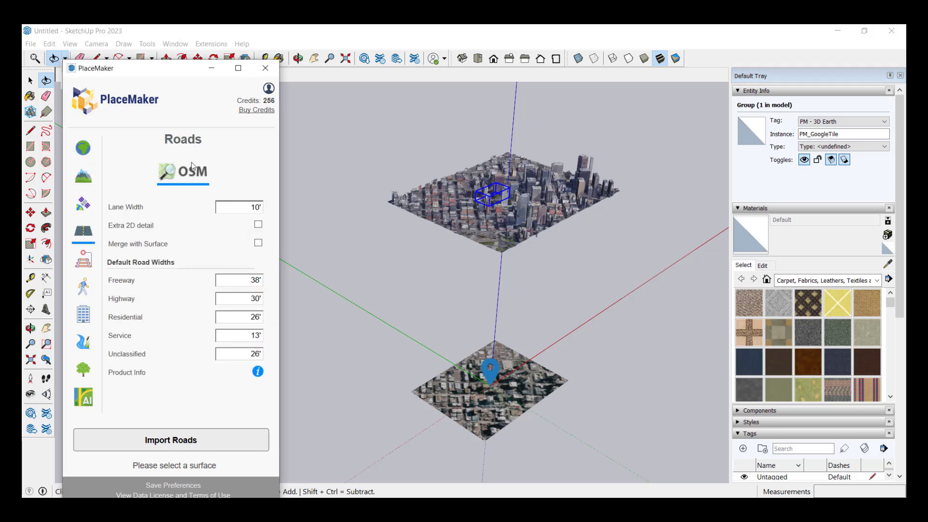
pyautogui.click(188, 437)
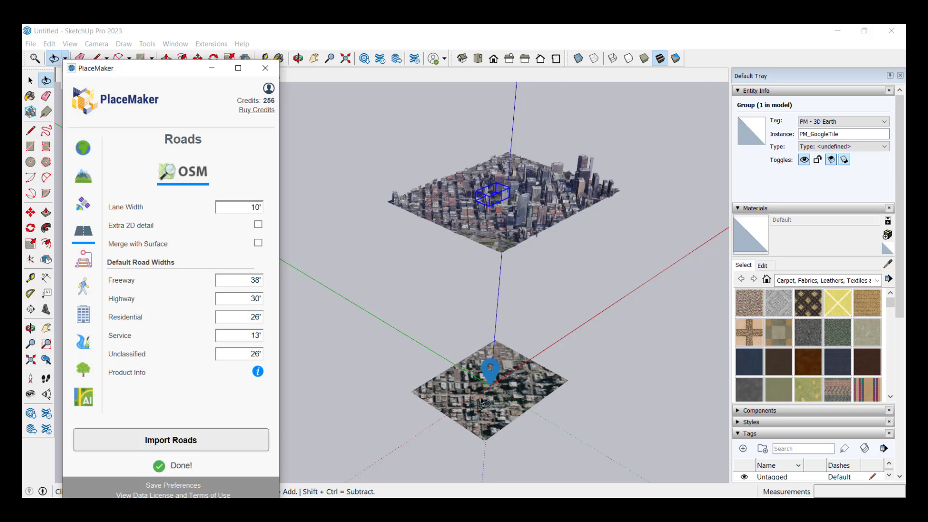
pyautogui.scroll(10, 502, 368)
pyautogui.scroll(-10, 526, 328)
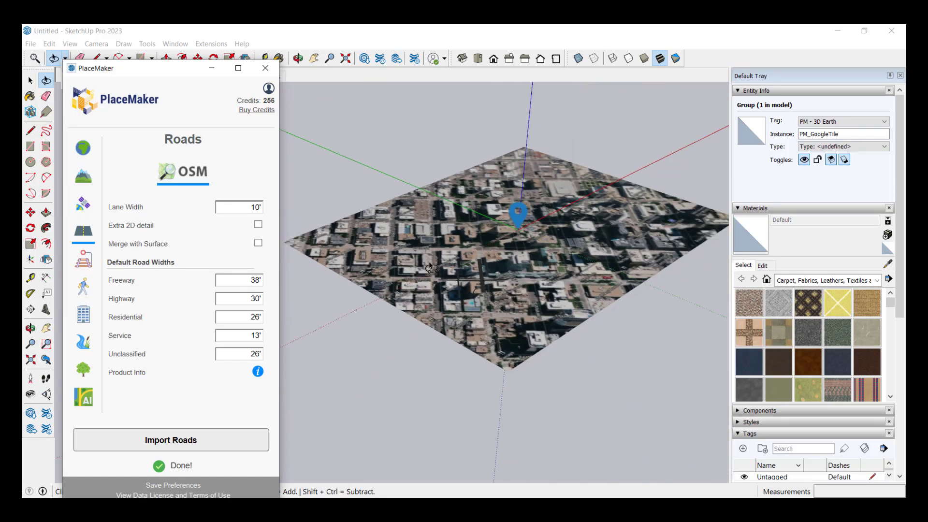
# Select the flat geo-surface and import OSM roads across its entire area.
pyautogui.moveTo(432, 268); pyautogui.dragTo(449, 275)
pyautogui.click(479, 255)
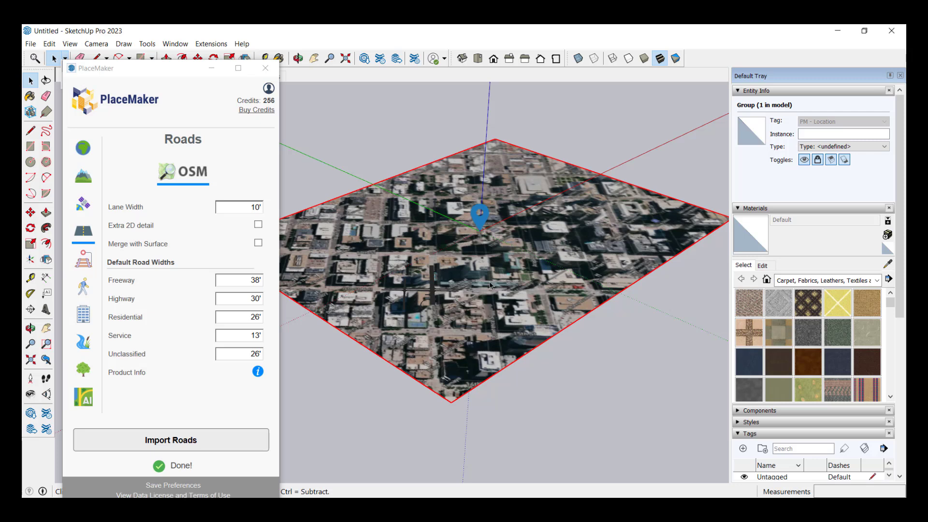
pyautogui.click(186, 441)
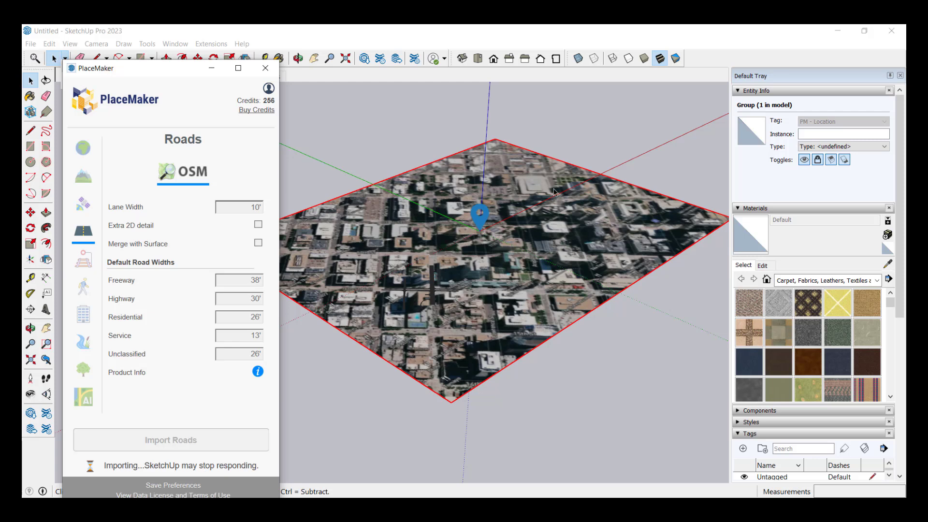
pyautogui.moveTo(401, 241); pyautogui.dragTo(655, 301, button='middle')
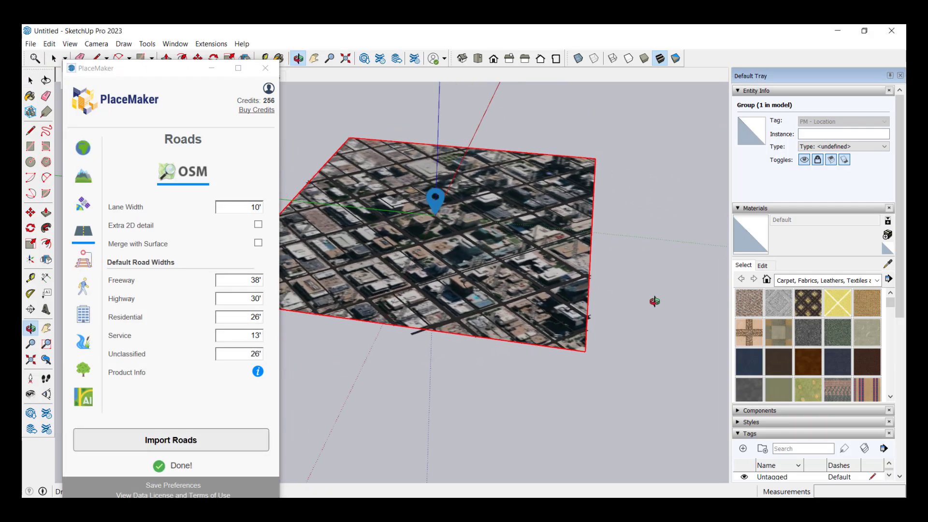
pyautogui.scroll(10, 470, 230)
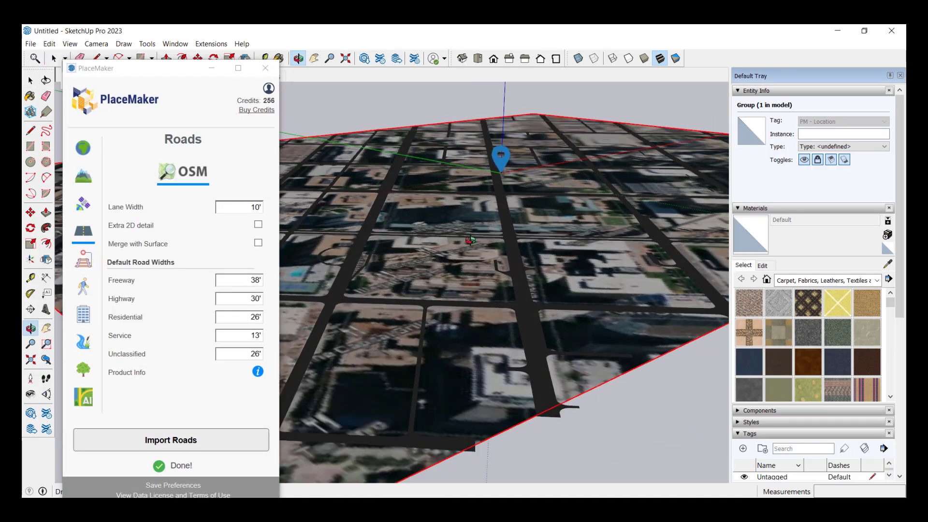
pyautogui.scroll(-10, 470, 230)
# Compare the elevation of the 3D city tiles with the flat surface and its roads from several viewpoints.
pyautogui.press('space')
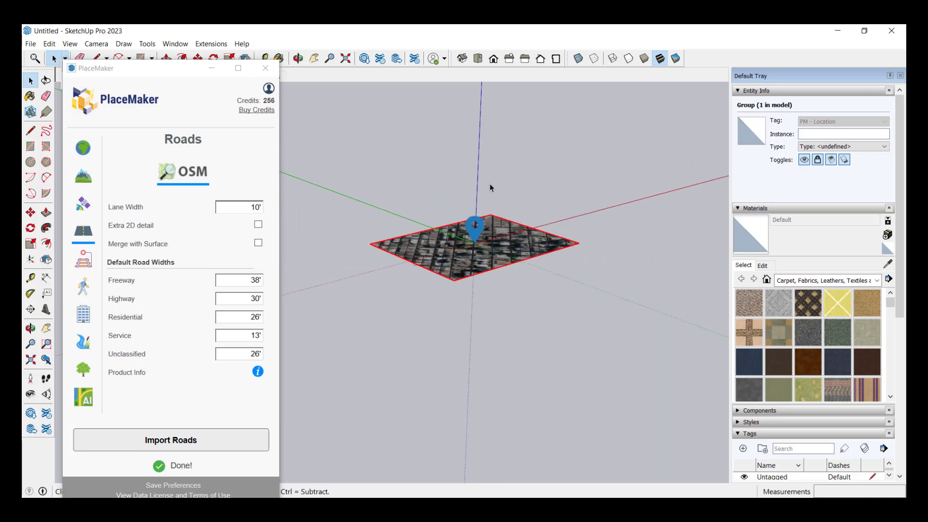
pyautogui.scroll(-5, 490, 187)
pyautogui.scroll(4, 479, 116)
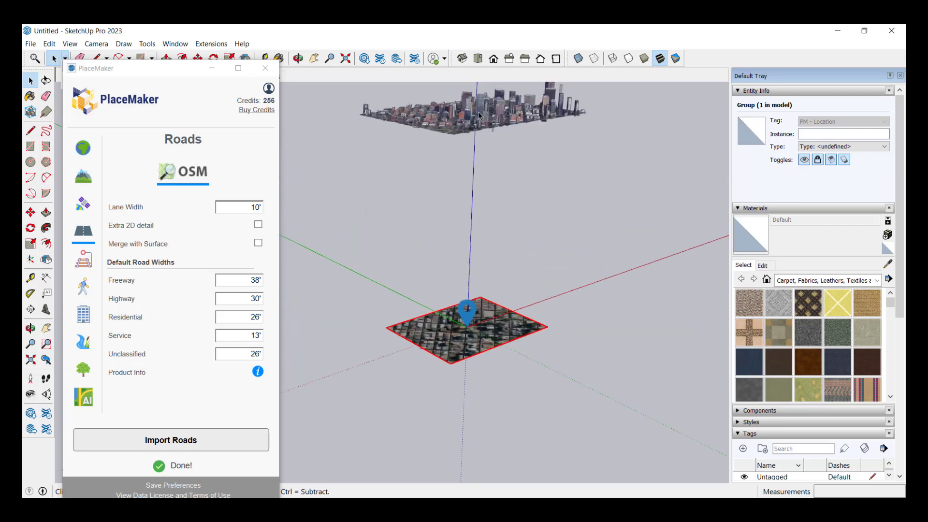
pyautogui.moveTo(478, 116); pyautogui.dragTo(487, 231, button='middle')
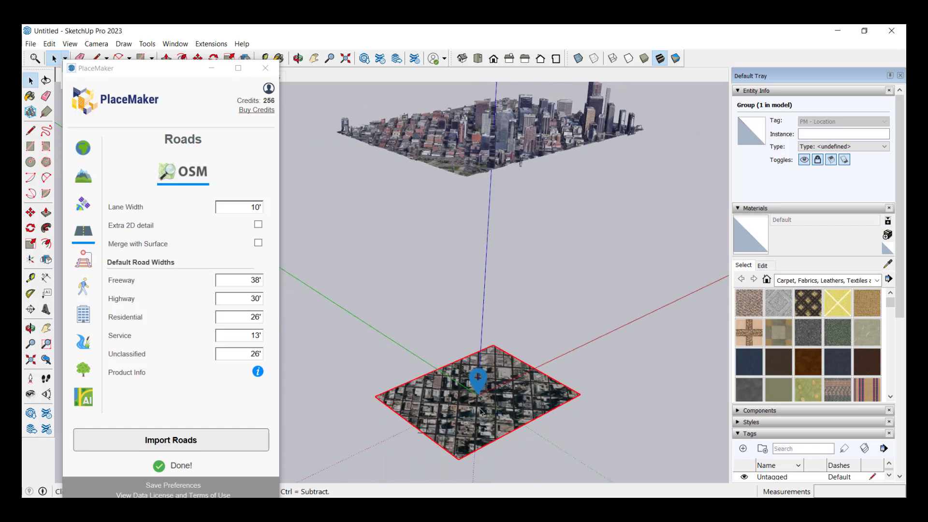
pyautogui.scroll(5, 479, 129)
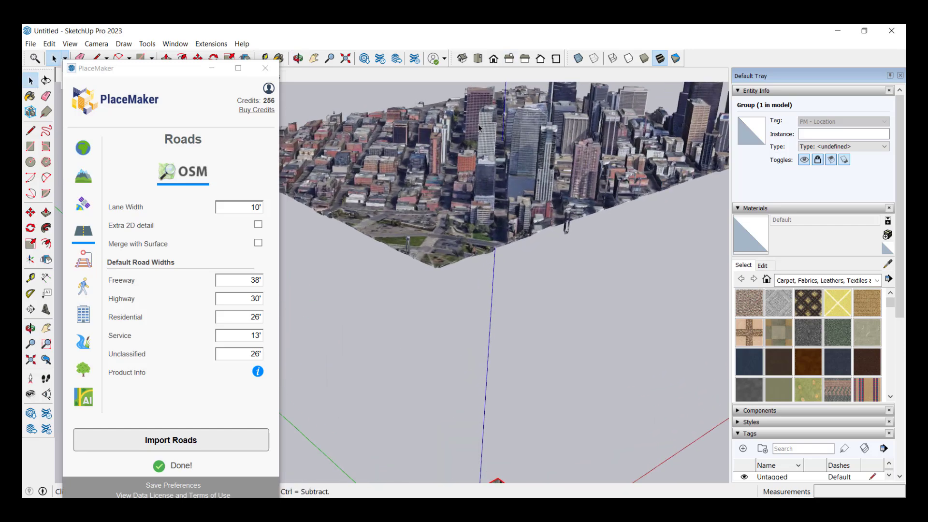
pyautogui.scroll(3, 478, 128)
pyautogui.moveTo(478, 128); pyautogui.dragTo(619, 192, button='middle')
pyautogui.scroll(-3, 619, 192)
pyautogui.scroll(-1, 619, 193)
pyautogui.scroll(5, 476, 130)
pyautogui.moveTo(476, 129); pyautogui.dragTo(627, 142, button='middle')
pyautogui.scroll(4, 416, 152)
pyautogui.scroll(-5, 484, 165)
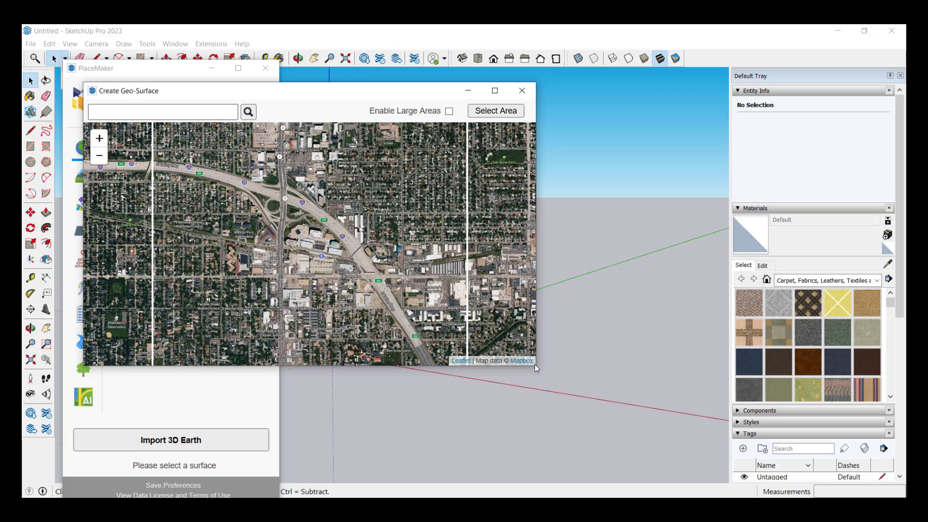
# Enlarge the Create Geo-Surface window and enable large areas to see the bigger selectable region on the map.
pyautogui.moveTo(535, 366); pyautogui.dragTo(708, 492)
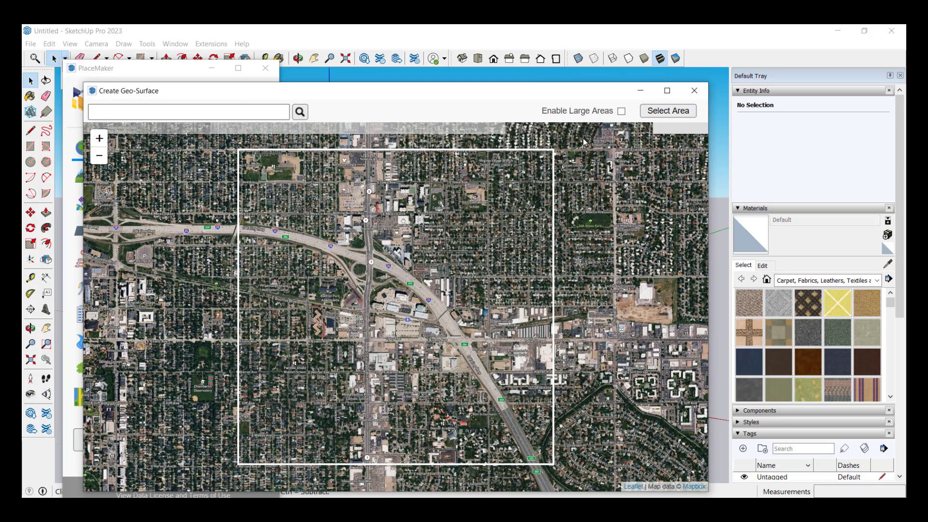
pyautogui.click(621, 111)
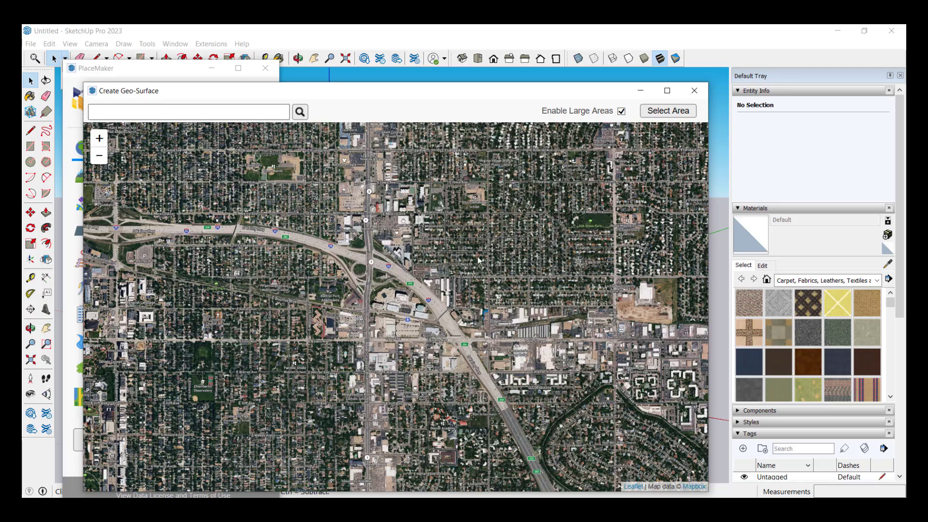
pyautogui.scroll(-3, 478, 260)
pyautogui.scroll(-1, 471, 266)
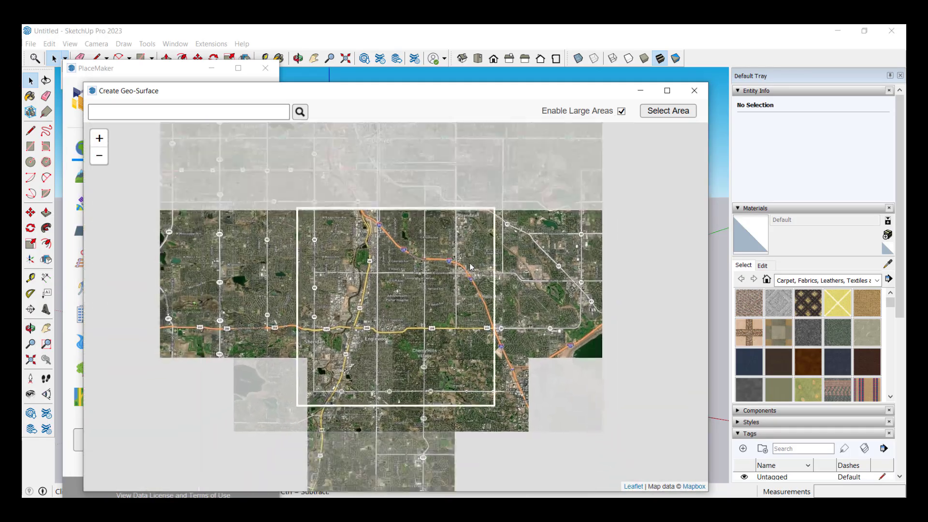
pyautogui.scroll(1, 467, 281)
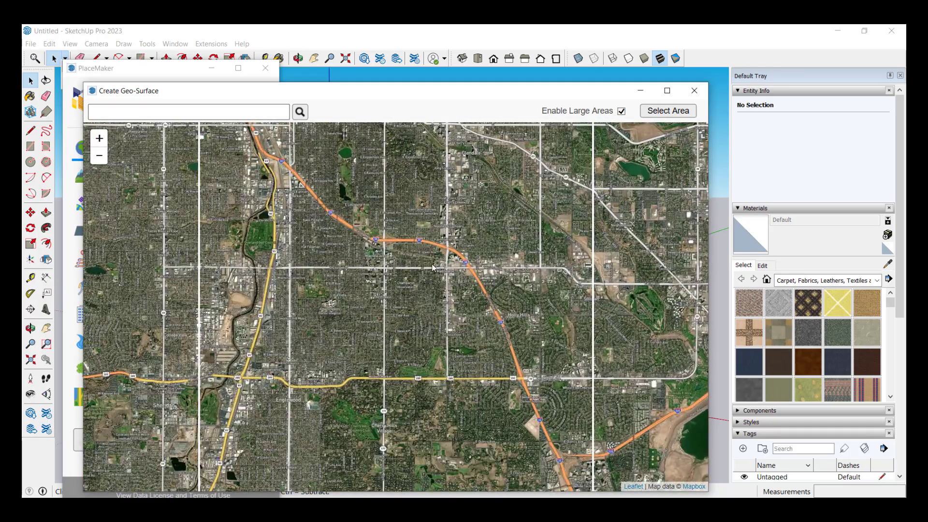
pyautogui.scroll(2, 359, 243)
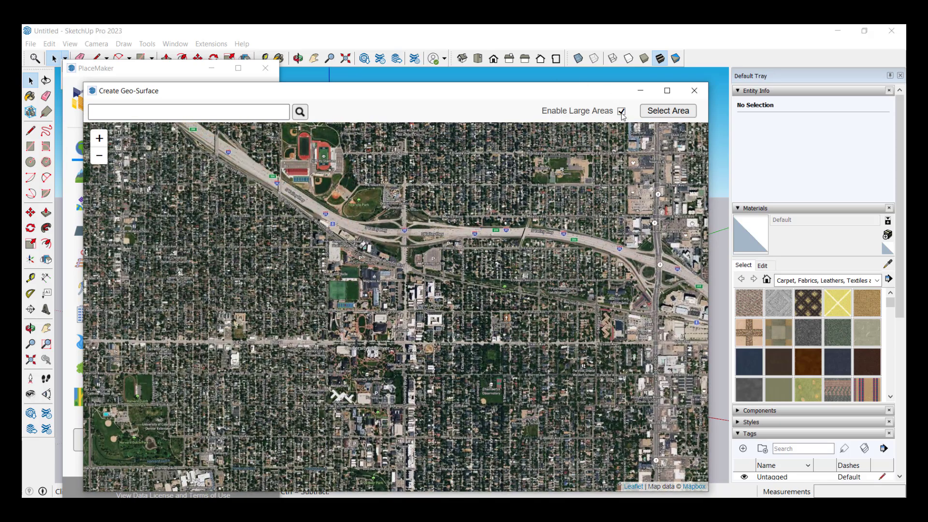
# Turn off large areas and import a geo-surface framing the highway interchange and the commercial blocks beside it.
pyautogui.click(621, 112)
pyautogui.scroll(1, 404, 279)
pyautogui.moveTo(405, 278)
pyautogui.mouseDown()
pyautogui.moveTo(390, 271)
pyautogui.moveTo(392, 283)
pyautogui.mouseUp()
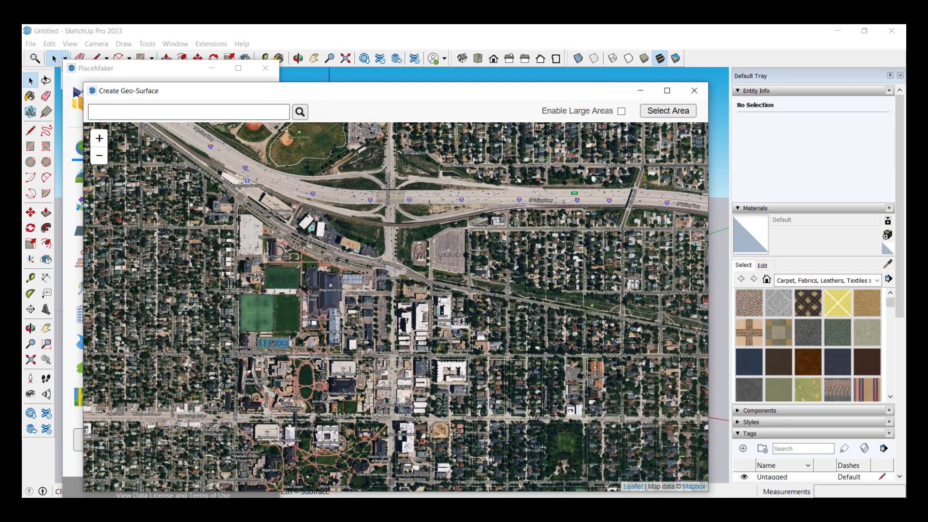
pyautogui.moveTo(259, 274); pyautogui.dragTo(146, 272)
pyautogui.moveTo(522, 289); pyautogui.dragTo(290, 256)
pyautogui.moveTo(451, 266); pyautogui.dragTo(374, 270)
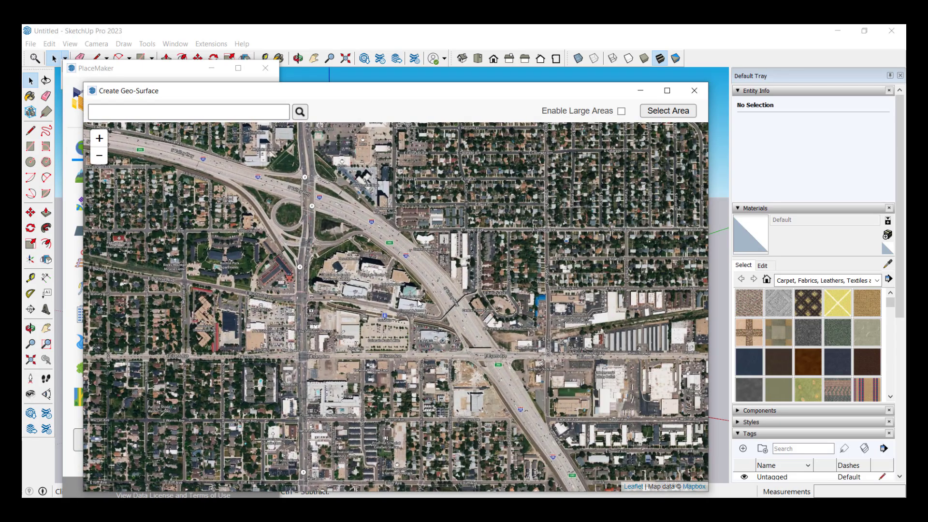
pyautogui.click(670, 110)
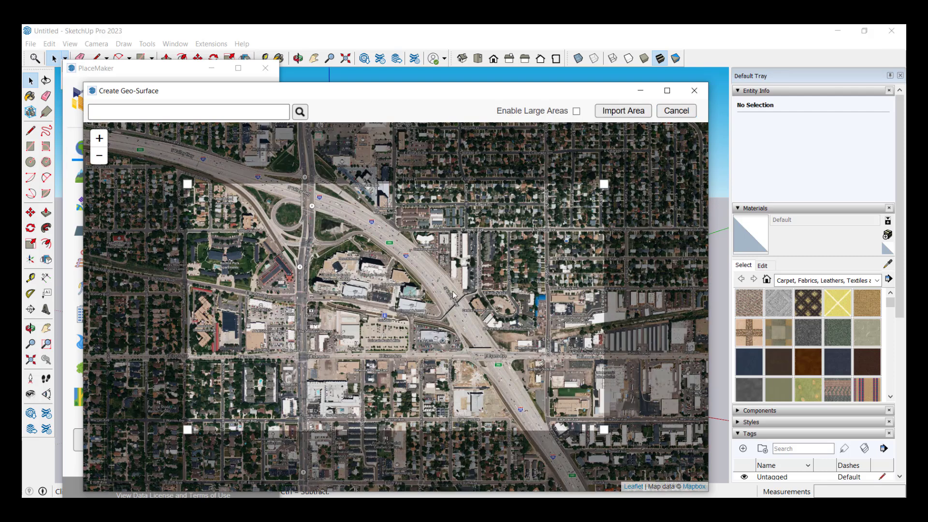
pyautogui.moveTo(473, 296); pyautogui.dragTo(533, 305)
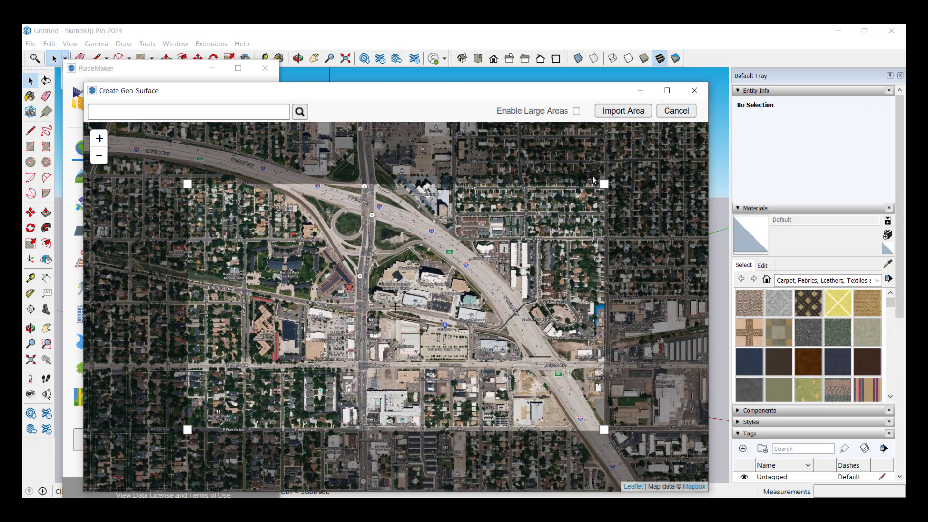
pyautogui.click(615, 112)
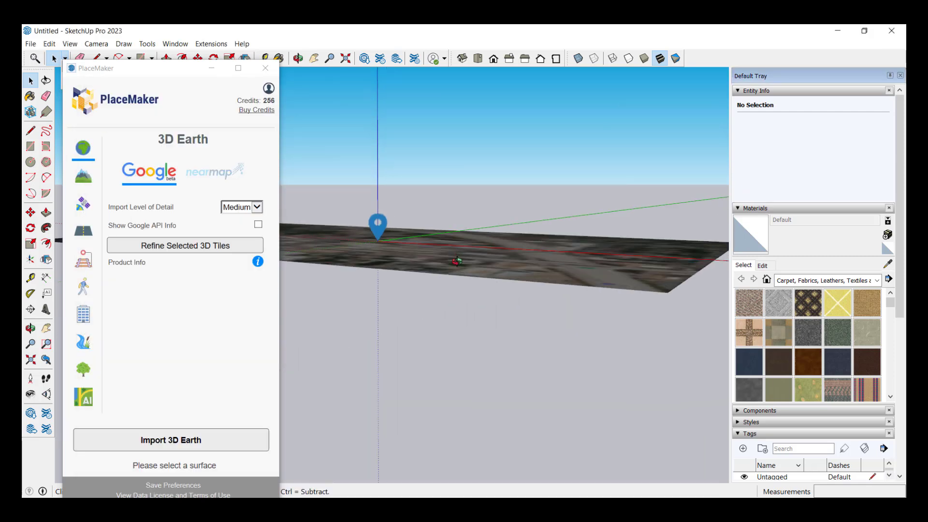
# Set the import level of detail to High and import Google 3D Earth data for the new geo-surface.
pyautogui.moveTo(444, 238); pyautogui.dragTo(462, 286, button='middle')
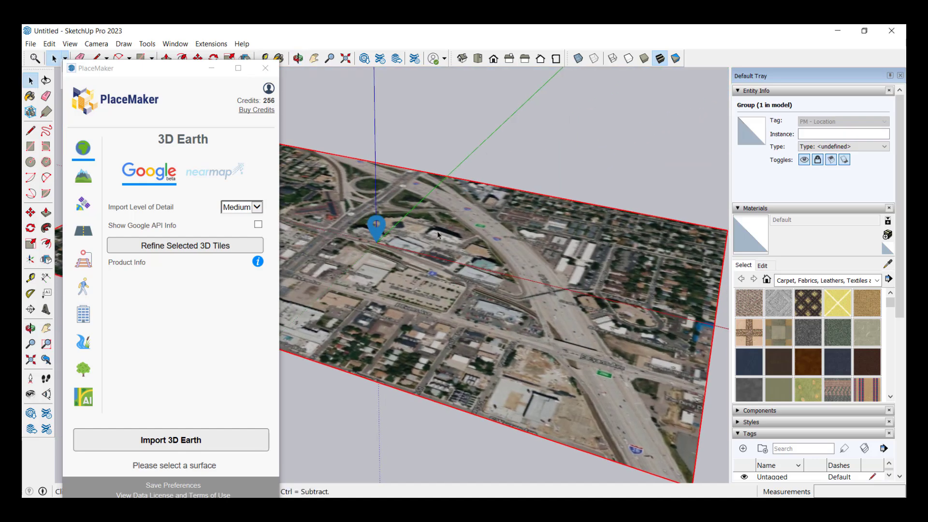
pyautogui.click(248, 209)
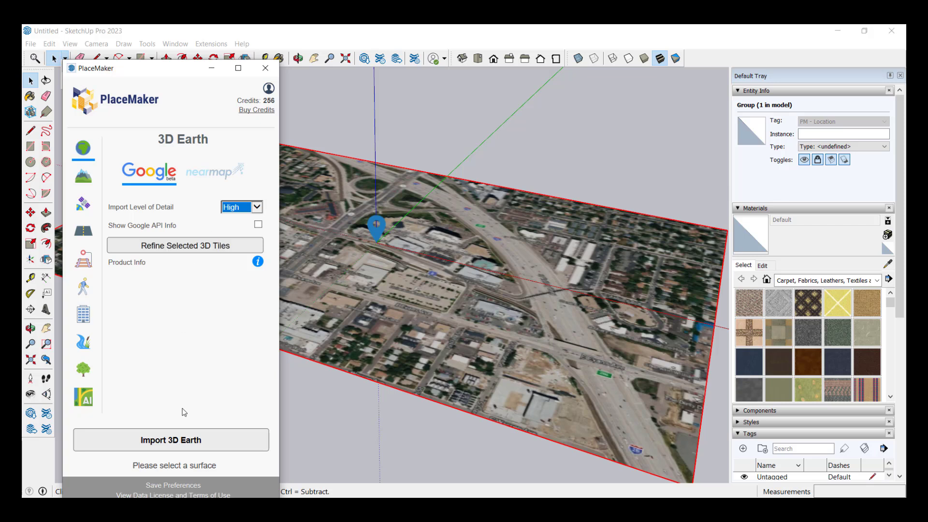
pyautogui.click(203, 449)
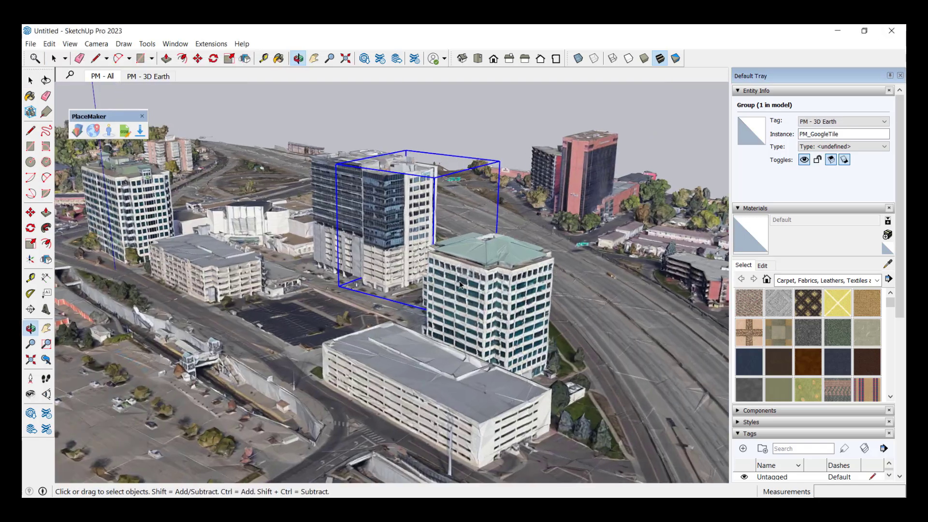
# Examine the high-detail office towers, parking structures and highway from close up and from a distance.
pyautogui.scroll(10, 510, 294)
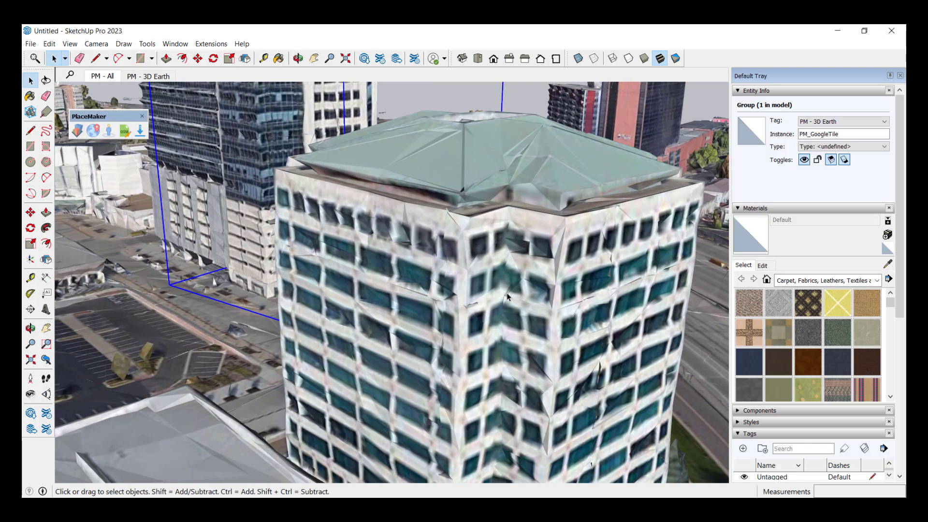
pyautogui.scroll(-6, 510, 293)
pyautogui.moveTo(510, 293)
pyautogui.mouseDown(button='middle')
pyautogui.moveTo(545, 278)
pyautogui.moveTo(526, 286)
pyautogui.mouseUp(button='middle')
pyautogui.scroll(3, 545, 278)
pyautogui.scroll(2, 546, 279)
pyautogui.scroll(-5, 526, 287)
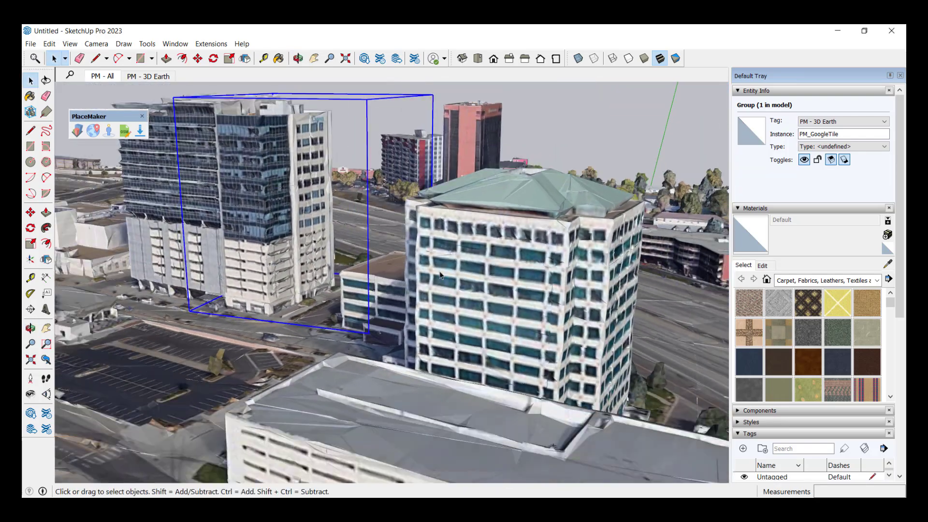
pyautogui.scroll(4, 242, 256)
pyautogui.moveTo(271, 177); pyautogui.dragTo(309, 208, button='middle')
pyautogui.scroll(5, 441, 199)
pyautogui.scroll(-5, 440, 211)
pyautogui.scroll(-4, 440, 212)
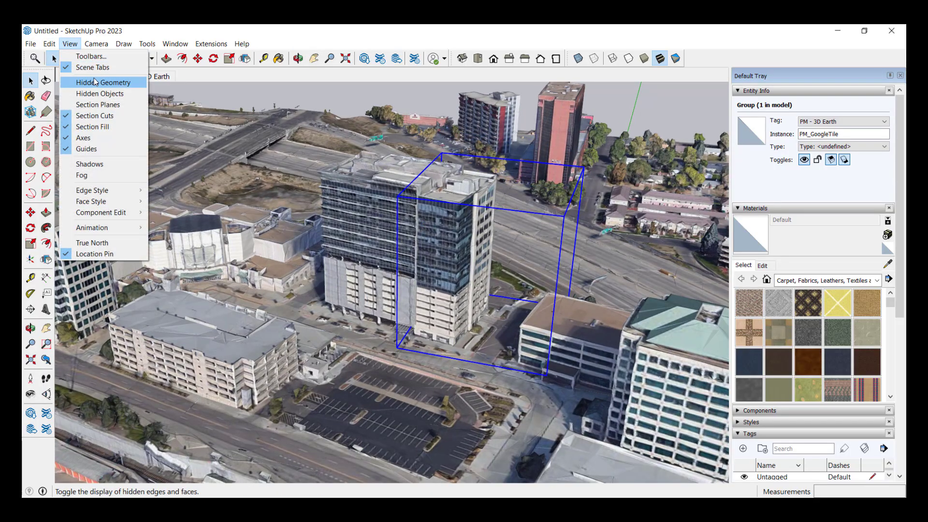
# Show hidden geometry to examine the mesh density of the glass office tower, and turn it off again.
pyautogui.click(95, 82)
pyautogui.moveTo(434, 257); pyautogui.dragTo(408, 259, button='middle')
pyautogui.click(69, 44)
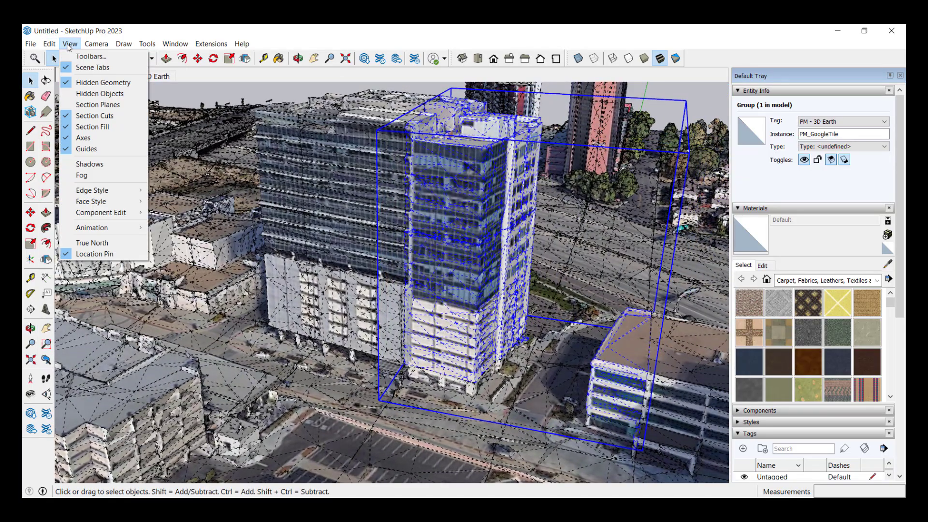
pyautogui.click(94, 83)
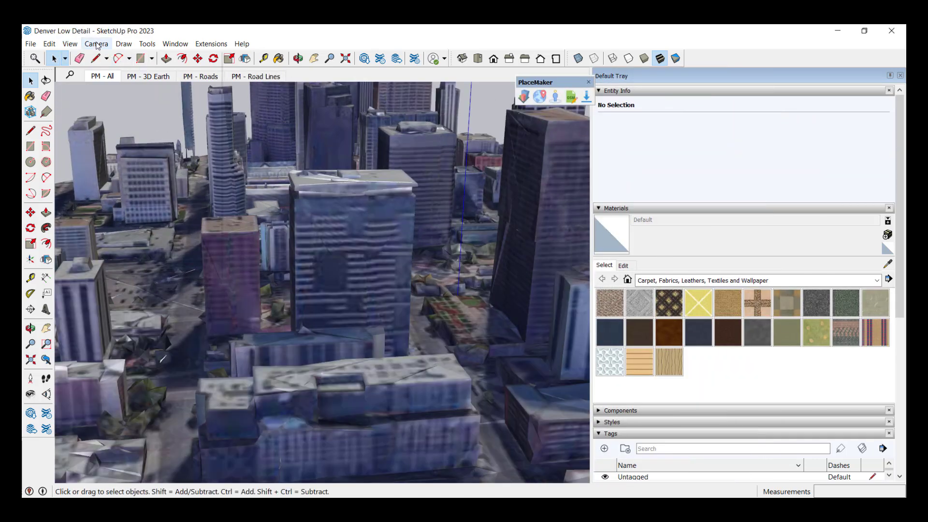
# Show hidden geometry in the Denver Low Detail model and check the entire model's statistics.
pyautogui.click(97, 43)
pyautogui.moveTo(70, 44)
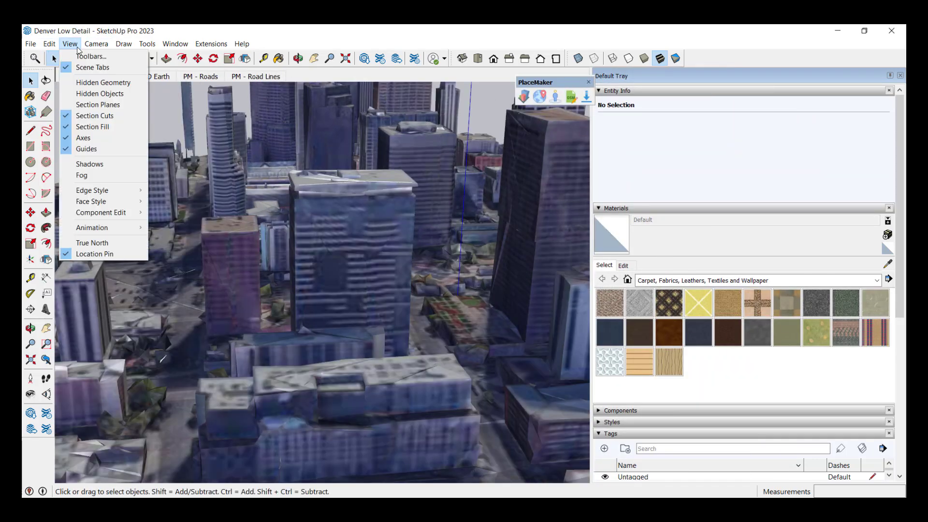
pyautogui.click(92, 85)
pyautogui.moveTo(388, 249); pyautogui.dragTo(440, 235, button='middle')
pyautogui.click(173, 44)
pyautogui.click(189, 100)
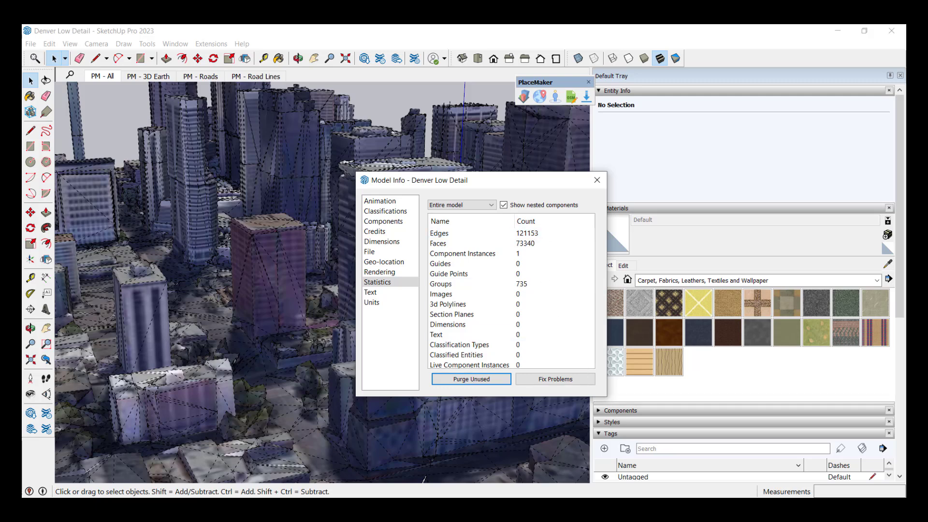
# Return to the untitled high-detail model, check its edge and face statistics, and close the model information.
pyautogui.click(474, 459)
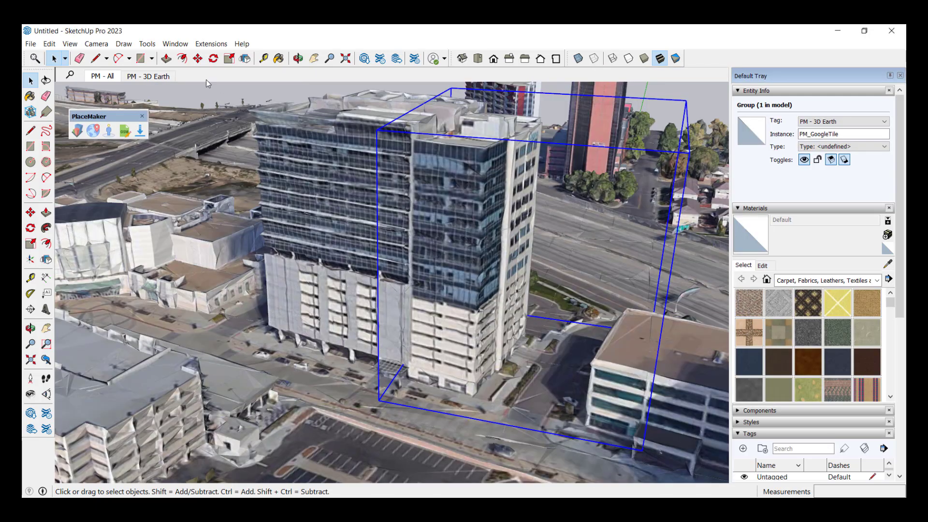
pyautogui.click(211, 44)
pyautogui.moveTo(175, 44)
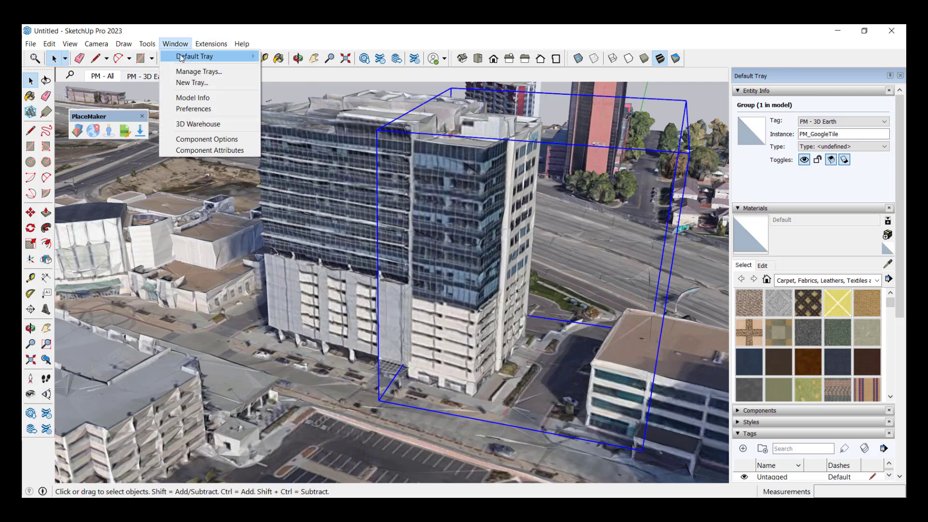
pyautogui.click(193, 98)
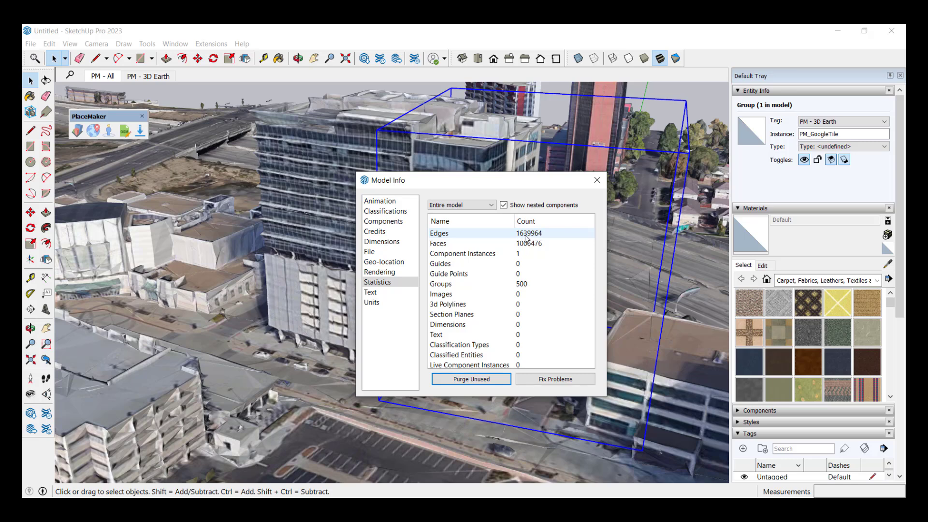
pyautogui.click(595, 183)
# Survey the high-detail city model and examine the low commercial buildings across from the office towers.
pyautogui.scroll(-5, 464, 280)
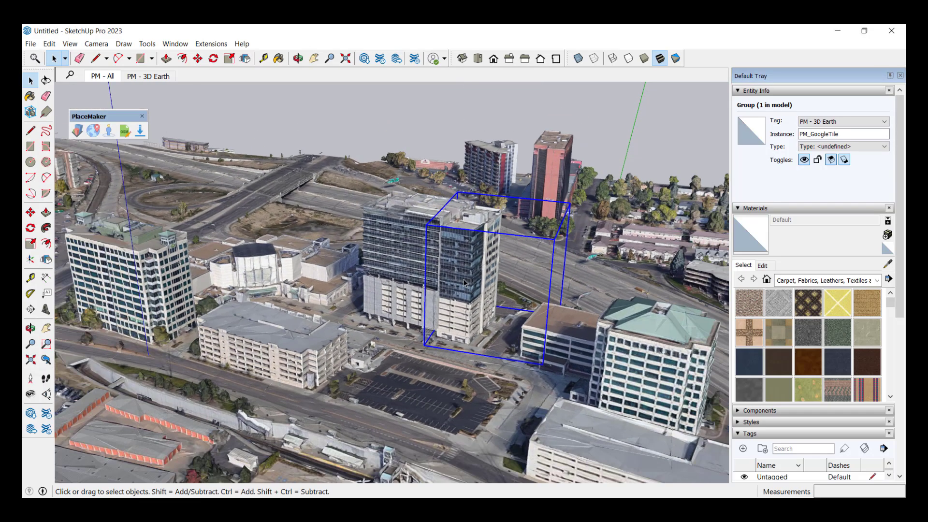
pyautogui.moveTo(463, 279); pyautogui.dragTo(401, 237, button='middle')
pyautogui.scroll(-3, 468, 255)
pyautogui.scroll(4, 165, 272)
pyautogui.moveTo(154, 271); pyautogui.dragTo(290, 251, button='middle')
pyautogui.scroll(4, 374, 289)
pyautogui.scroll(2, 373, 289)
pyautogui.scroll(-3, 374, 289)
pyautogui.moveTo(373, 289); pyautogui.dragTo(496, 337, button='middle')
pyautogui.scroll(2, 427, 259)
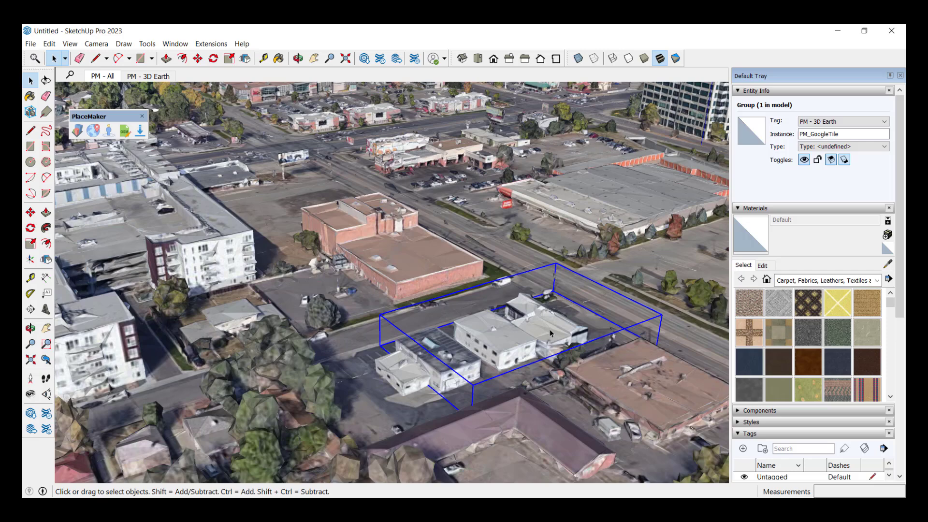
# Try removing the 3D tile that contains the small white buildings.
pyautogui.rightClick(516, 337)
pyautogui.click(495, 353)
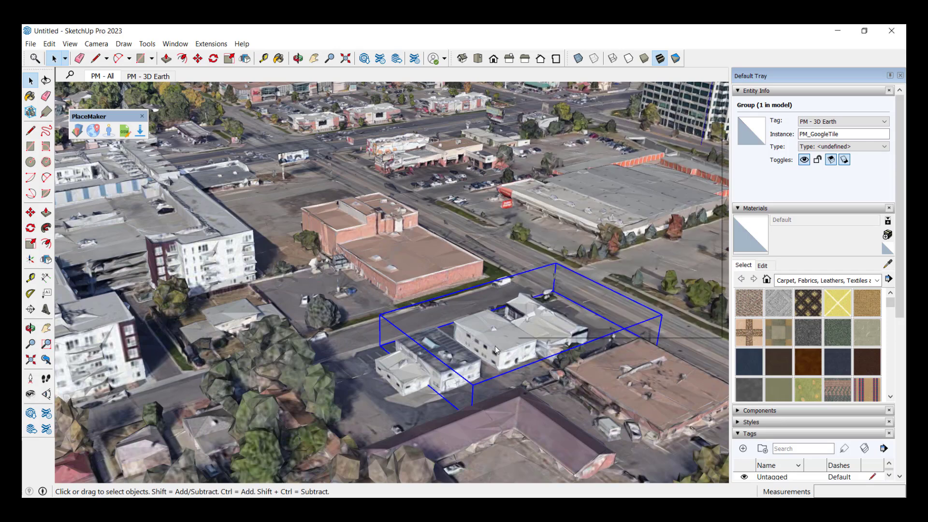
pyautogui.rightClick(495, 346)
pyautogui.click(515, 125)
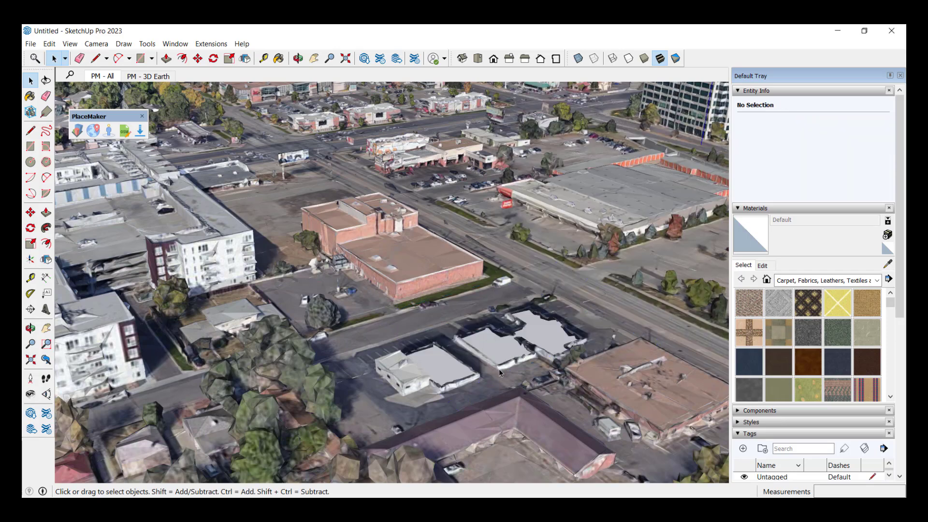
# Select several individual 3D tiles around the commercial blocks to examine how the model is divided.
pyautogui.moveTo(500, 369); pyautogui.dragTo(556, 288, button='middle')
pyautogui.scroll(-10, 487, 317)
pyautogui.click(466, 289)
pyautogui.click(238, 261)
pyautogui.click(294, 235)
# Select the 3D tile in the middle of the large parking lot and try removing it.
pyautogui.moveTo(520, 278); pyautogui.dragTo(415, 296, button='middle')
pyautogui.moveTo(545, 276); pyautogui.dragTo(605, 358, button='middle')
pyautogui.moveTo(557, 327); pyautogui.dragTo(532, 313, button='middle')
pyautogui.scroll(3, 523, 311)
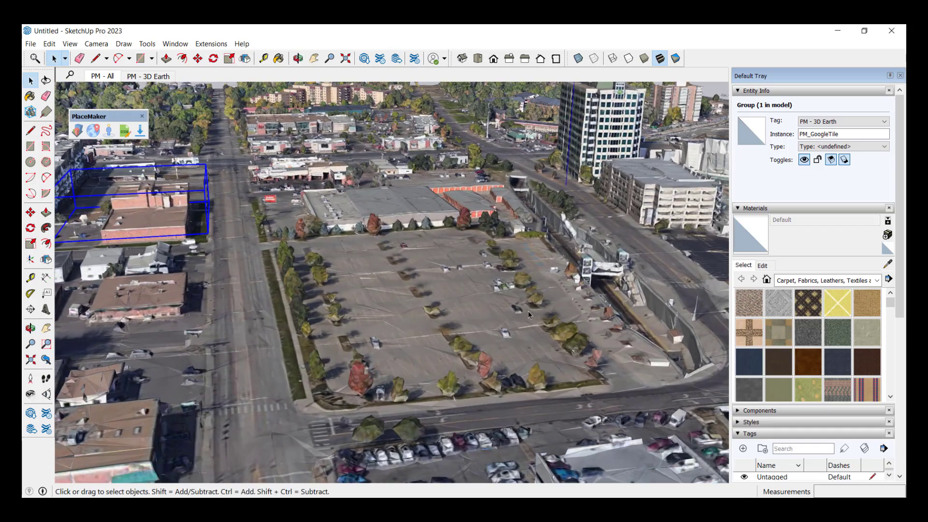
pyautogui.moveTo(672, 387); pyautogui.dragTo(288, 272, button='middle')
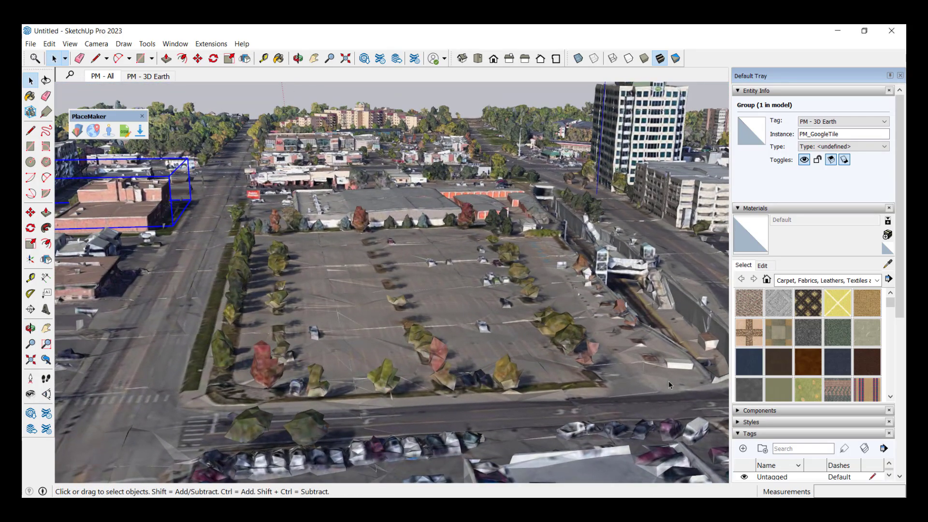
pyautogui.click(295, 288)
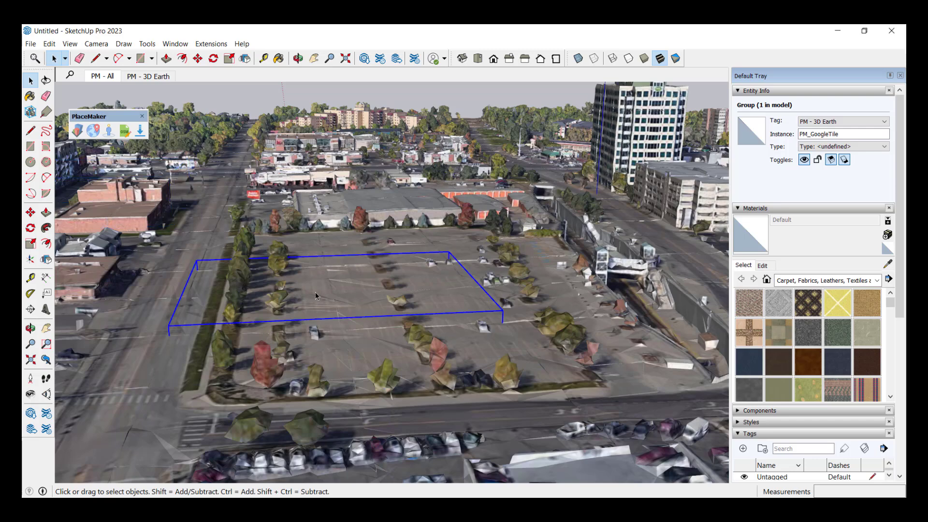
pyautogui.rightClick(322, 251)
pyautogui.click(349, 276)
# Examine the sunken rail station beside the parking lot and the arched pedestrian bridge over the highway.
pyautogui.moveTo(348, 278); pyautogui.dragTo(446, 292, button='middle')
pyautogui.scroll(5, 521, 288)
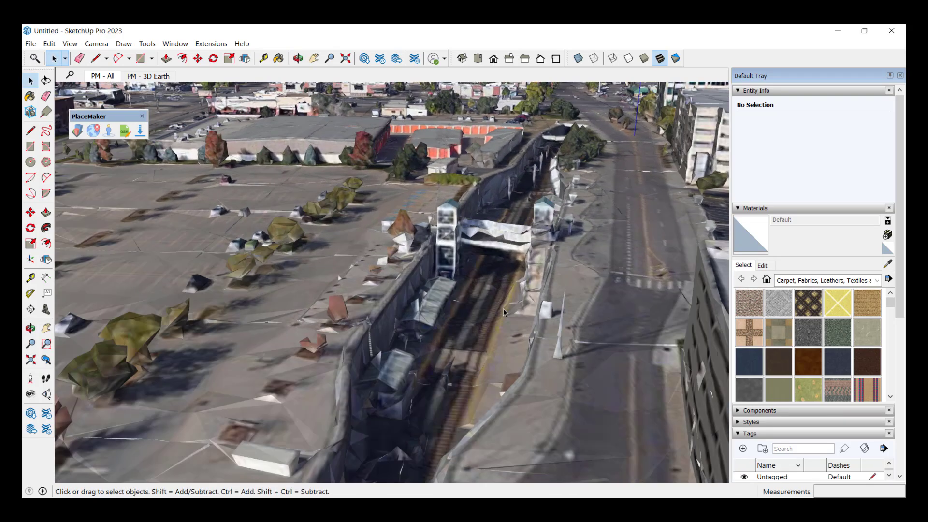
pyautogui.moveTo(503, 308); pyautogui.dragTo(529, 303, button='middle')
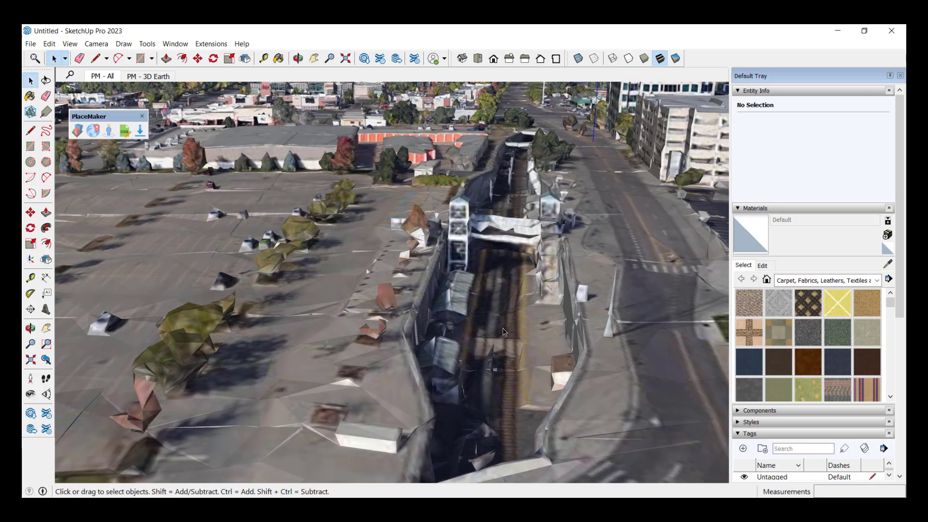
pyautogui.moveTo(494, 388); pyautogui.dragTo(358, 328, button='middle')
pyautogui.scroll(2, 345, 292)
pyautogui.scroll(-4, 345, 292)
pyautogui.moveTo(337, 277)
pyautogui.mouseDown(button='middle')
pyautogui.moveTo(338, 286)
pyautogui.moveTo(517, 305)
pyautogui.moveTo(326, 279)
pyautogui.mouseUp(button='middle')
pyautogui.scroll(3, 518, 278)
pyautogui.scroll(5, 519, 277)
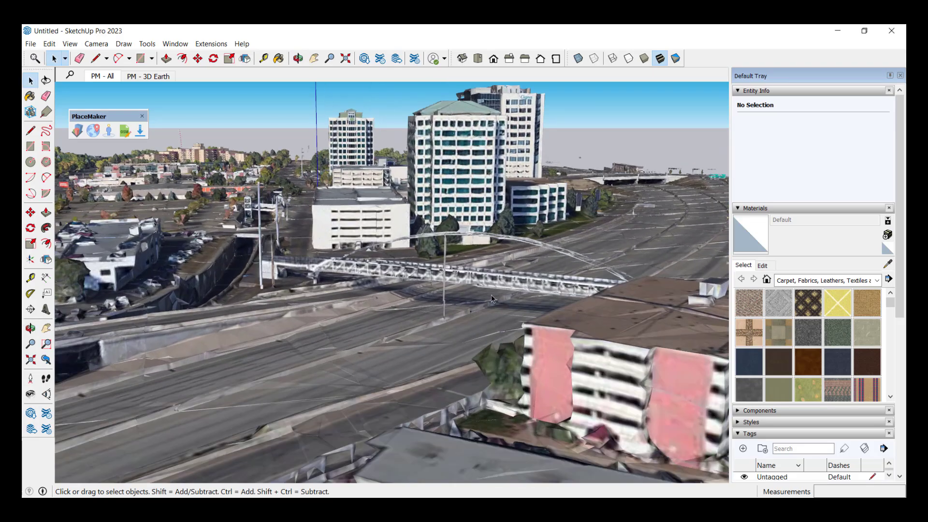
# Review the overall imported area and inspect the red office tower beyond the highway up close.
pyautogui.scroll(-4, 482, 298)
pyautogui.moveTo(454, 311); pyautogui.dragTo(327, 335, button='middle')
pyautogui.scroll(-1, 496, 312)
pyautogui.moveTo(395, 320); pyautogui.dragTo(439, 314, button='middle')
pyautogui.scroll(6, 381, 248)
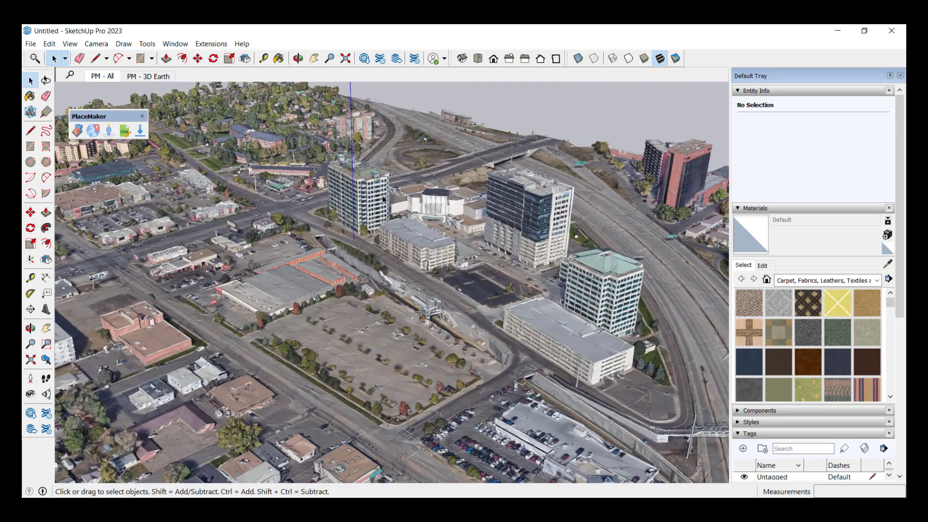
pyautogui.moveTo(453, 335); pyautogui.dragTo(467, 214, button='middle')
pyautogui.scroll(-3, 346, 211)
pyautogui.moveTo(346, 211); pyautogui.dragTo(391, 253, button='middle')
pyautogui.scroll(-3, 392, 251)
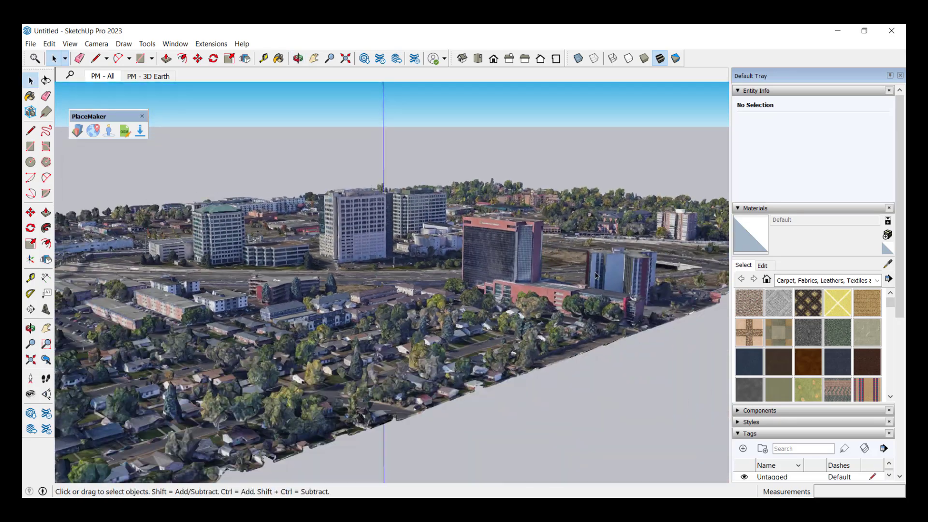
pyautogui.scroll(2, 597, 276)
pyautogui.scroll(3, 495, 252)
pyautogui.moveTo(480, 251); pyautogui.dragTo(556, 266, button='middle')
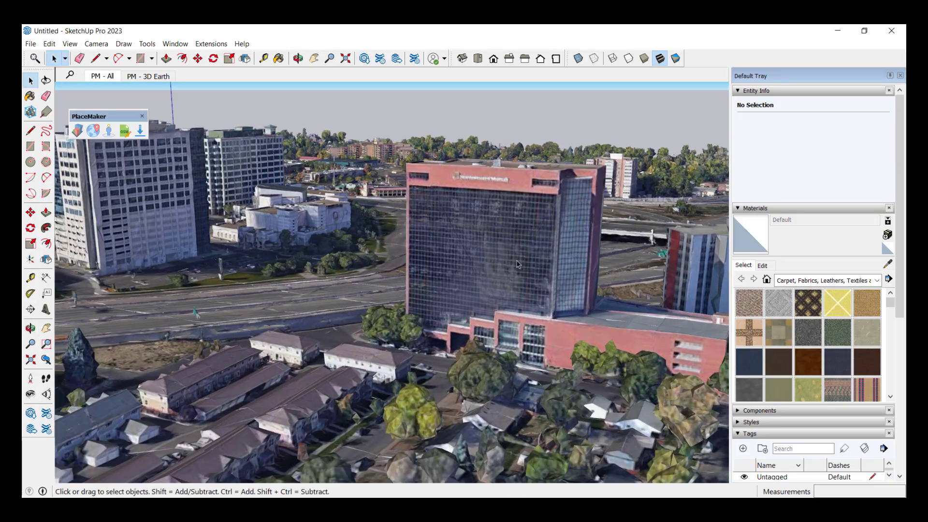
# Examine the large parking lot and its surrounding streets as a potential building site.
pyautogui.scroll(-5, 570, 290)
pyautogui.moveTo(570, 290); pyautogui.dragTo(523, 236, button='middle')
pyautogui.scroll(3, 510, 305)
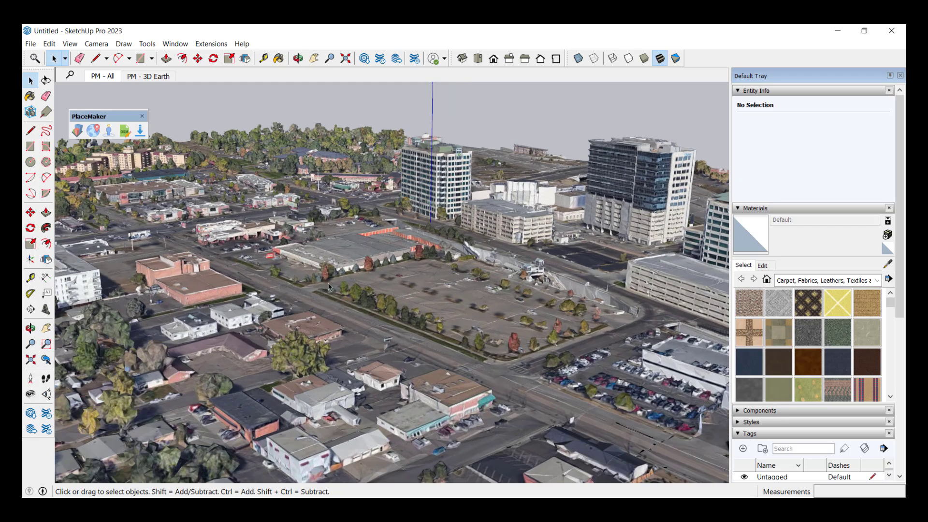
pyautogui.moveTo(428, 312)
pyautogui.mouseDown(button='middle')
pyautogui.moveTo(415, 299)
pyautogui.moveTo(422, 290)
pyautogui.moveTo(437, 304)
pyautogui.moveTo(427, 308)
pyautogui.mouseUp(button='middle')
pyautogui.scroll(3, 458, 329)
pyautogui.scroll(-3, 427, 277)
pyautogui.scroll(2, 438, 300)
pyautogui.scroll(1, 427, 272)
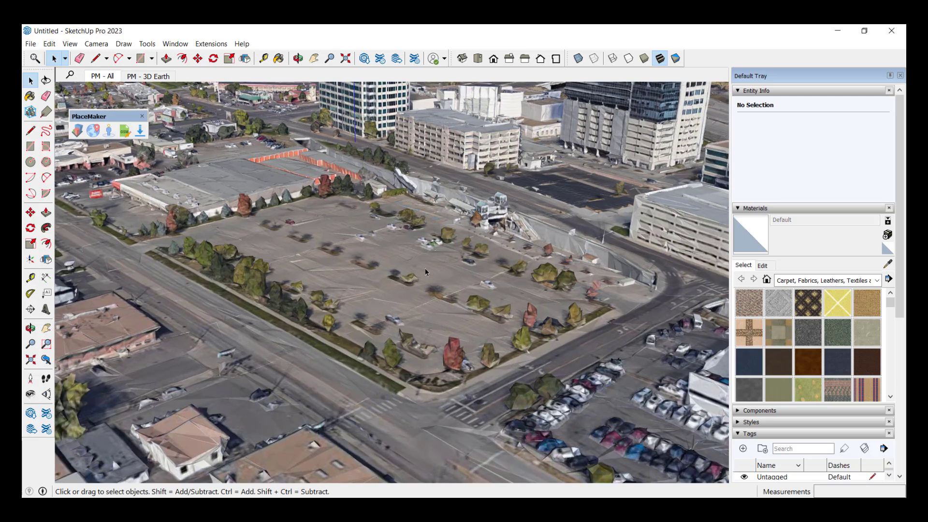